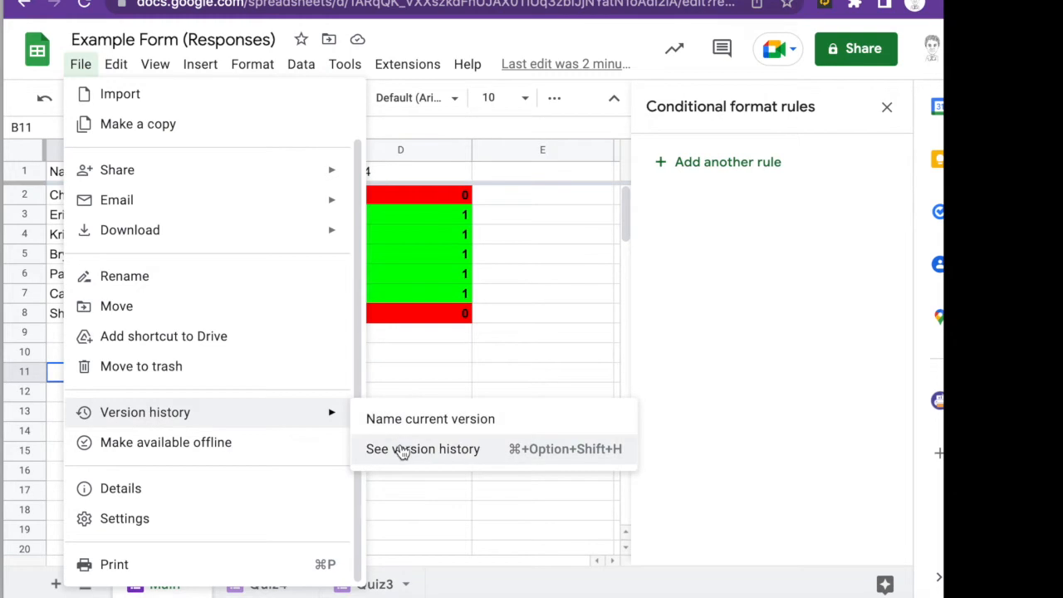
- Browse the spreadsheet's version history, previewing the 11:33 AM and 11:12 AM versions
{"action": "left_click", "coordinate": [401, 447]}
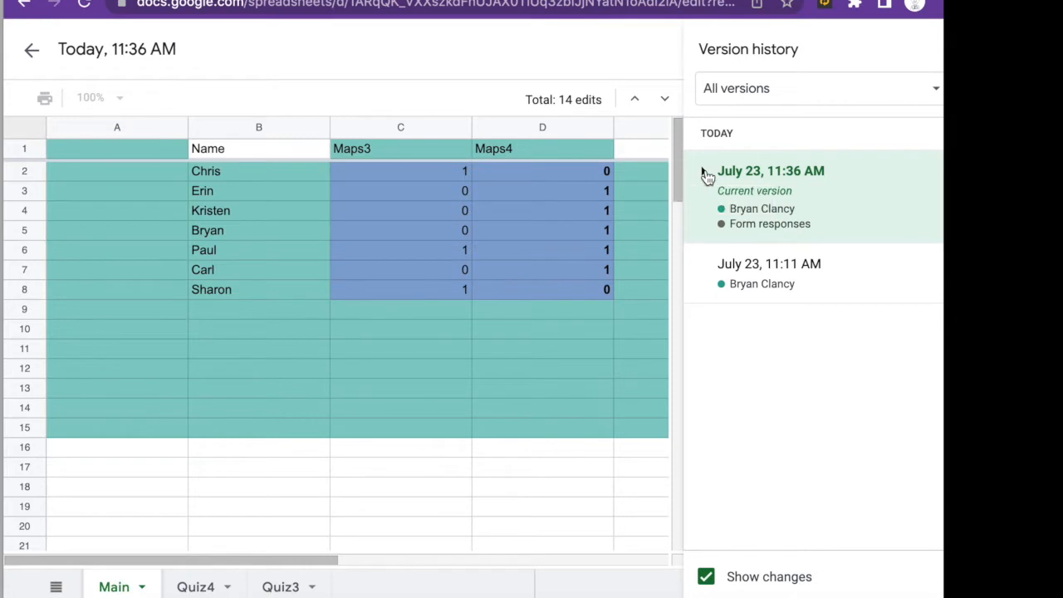
{"action": "left_click", "coordinate": [703, 172]}
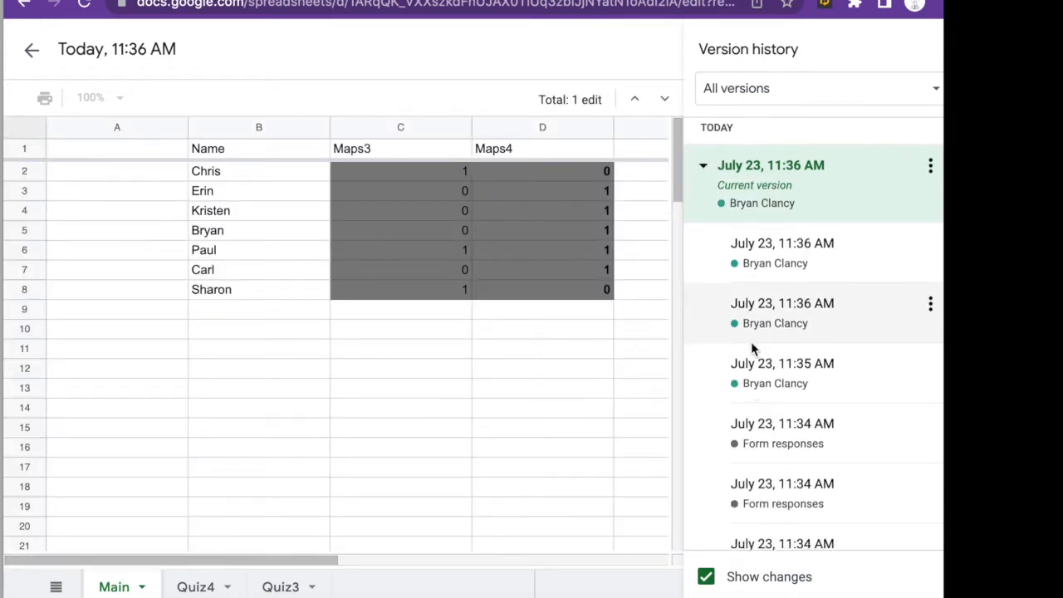
{"action": "scroll", "coordinate": [752, 346], "scroll_direction": "down", "scroll_amount": 5}
{"action": "left_click", "coordinate": [742, 368]}
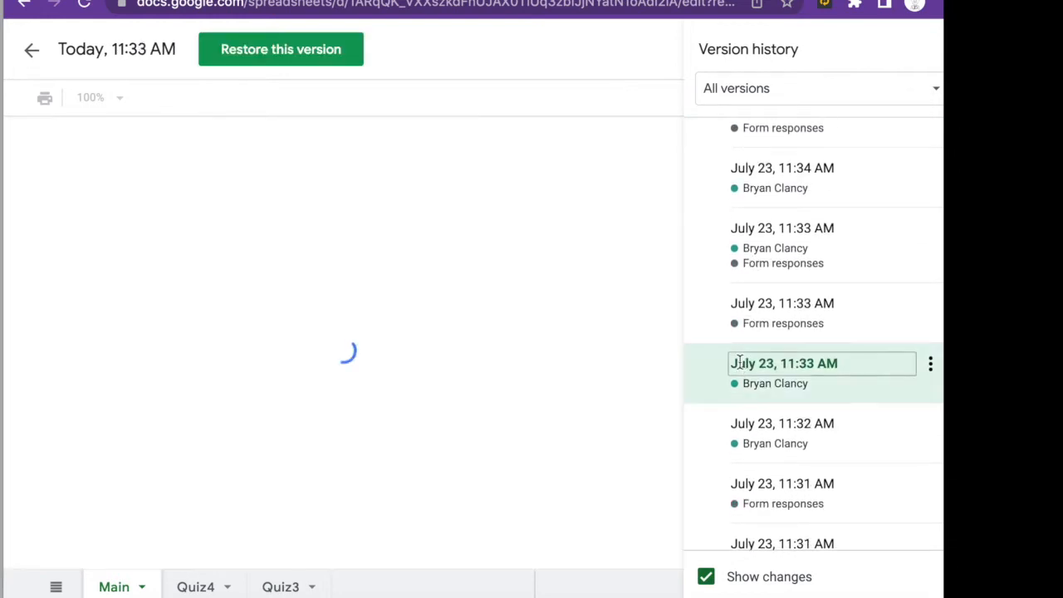
{"action": "scroll", "coordinate": [735, 340], "scroll_direction": "down", "scroll_amount": 1}
{"action": "scroll", "coordinate": [736, 337], "scroll_direction": "down", "scroll_amount": 6}
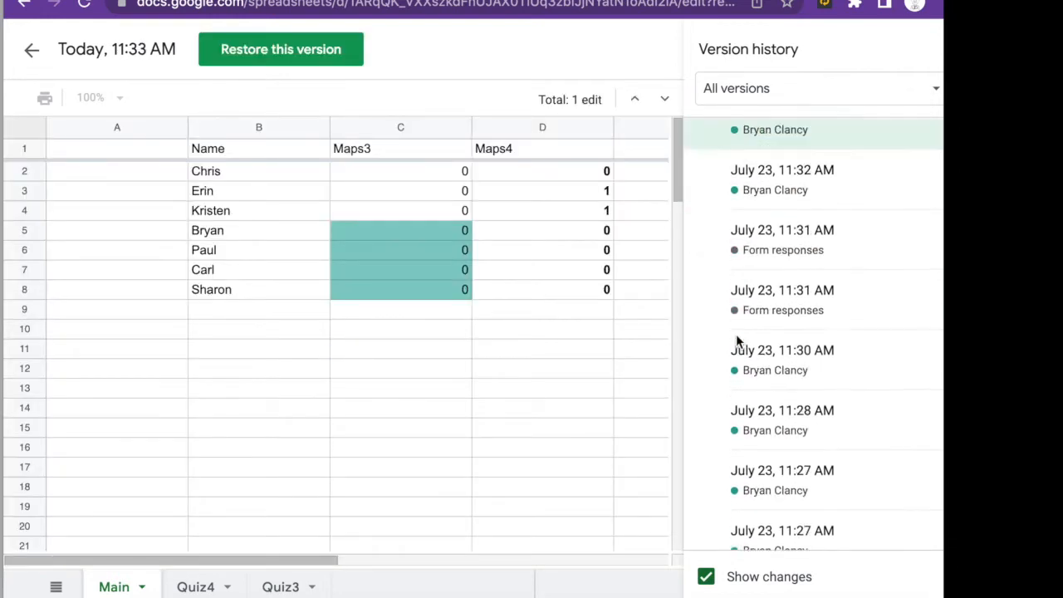
{"action": "left_click", "coordinate": [730, 374]}
{"action": "scroll", "coordinate": [730, 375], "scroll_direction": "down", "scroll_amount": 3}
{"action": "left_click", "coordinate": [730, 374]}
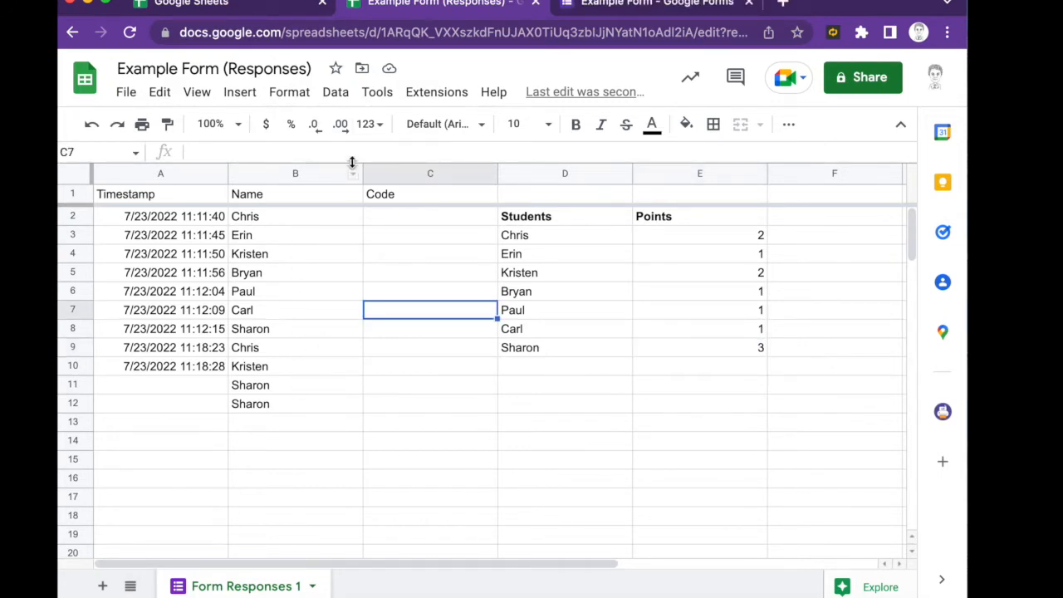
- Review the Example Form's questions in the editor, then preview it as respondents see it
{"action": "left_click", "coordinate": [608, 8]}
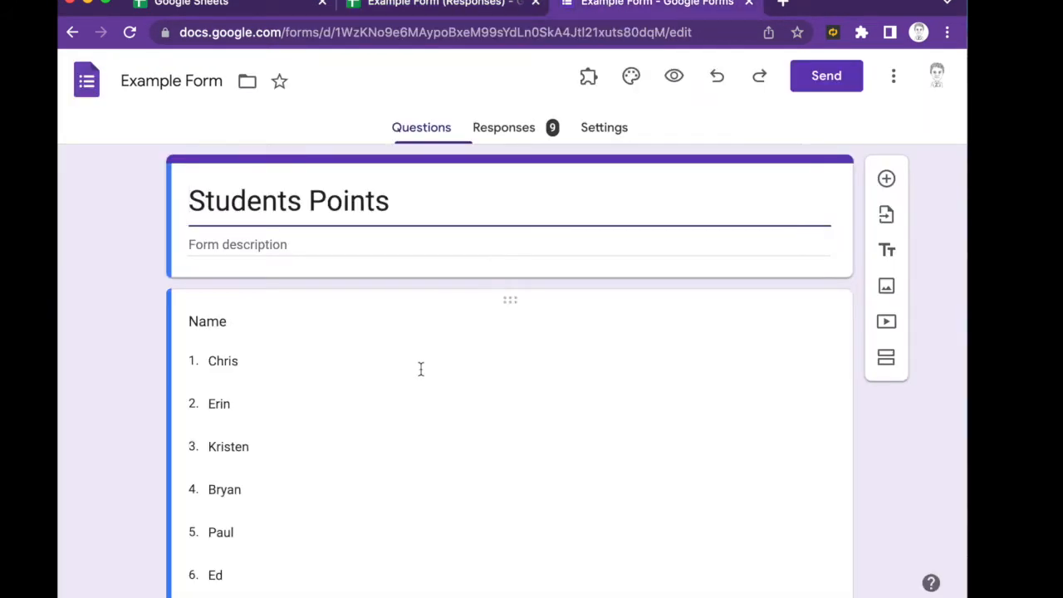
{"action": "scroll", "coordinate": [420, 368], "scroll_direction": "down", "scroll_amount": 5}
{"action": "scroll", "coordinate": [420, 368], "scroll_direction": "up", "scroll_amount": 5}
{"action": "scroll", "coordinate": [122, 340], "scroll_direction": "down", "scroll_amount": 3}
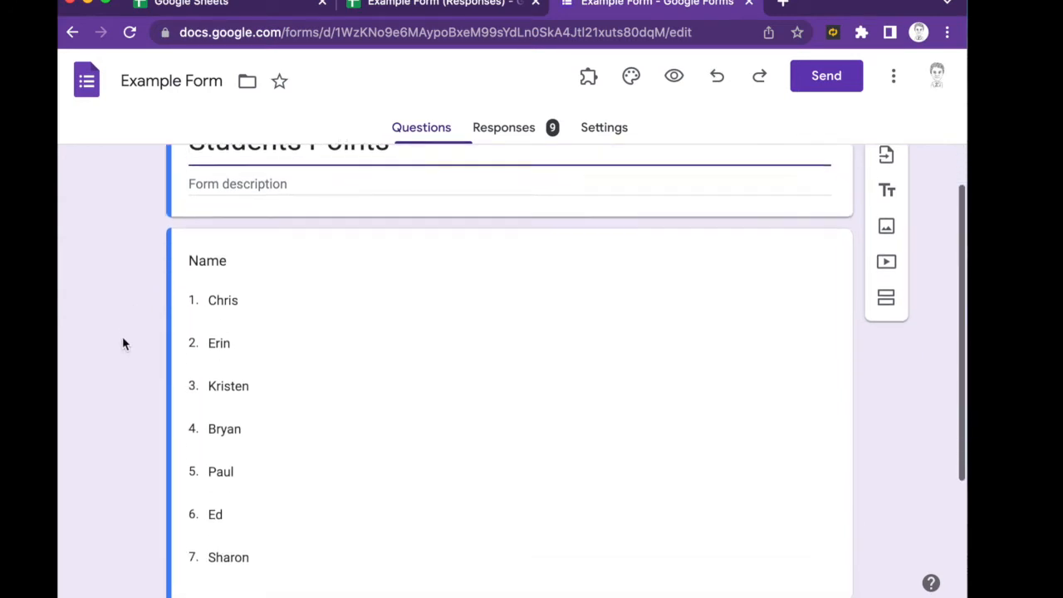
{"action": "scroll", "coordinate": [122, 340], "scroll_direction": "up", "scroll_amount": 2}
{"action": "scroll", "coordinate": [124, 333], "scroll_direction": "up", "scroll_amount": 2}
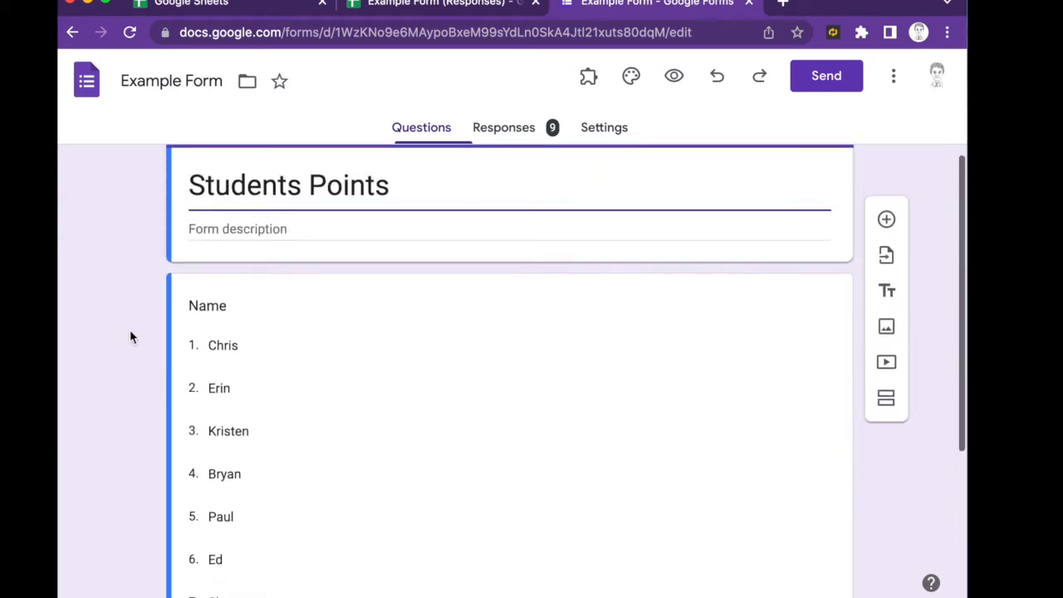
{"action": "scroll", "coordinate": [148, 320], "scroll_direction": "up", "scroll_amount": 1}
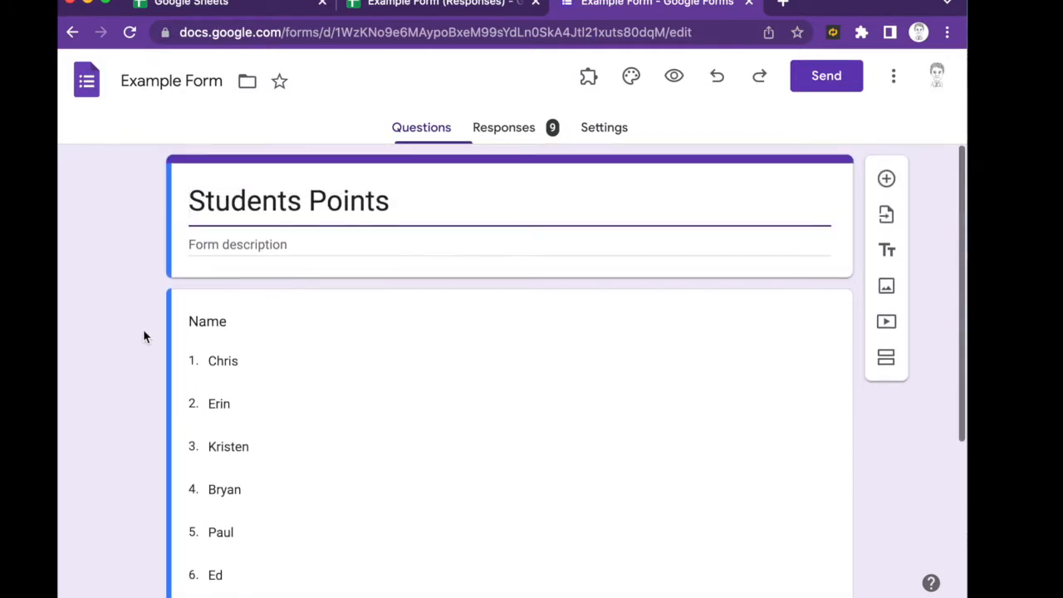
{"action": "scroll", "coordinate": [144, 334], "scroll_direction": "down", "scroll_amount": 1}
{"action": "scroll", "coordinate": [142, 330], "scroll_direction": "up", "scroll_amount": 1}
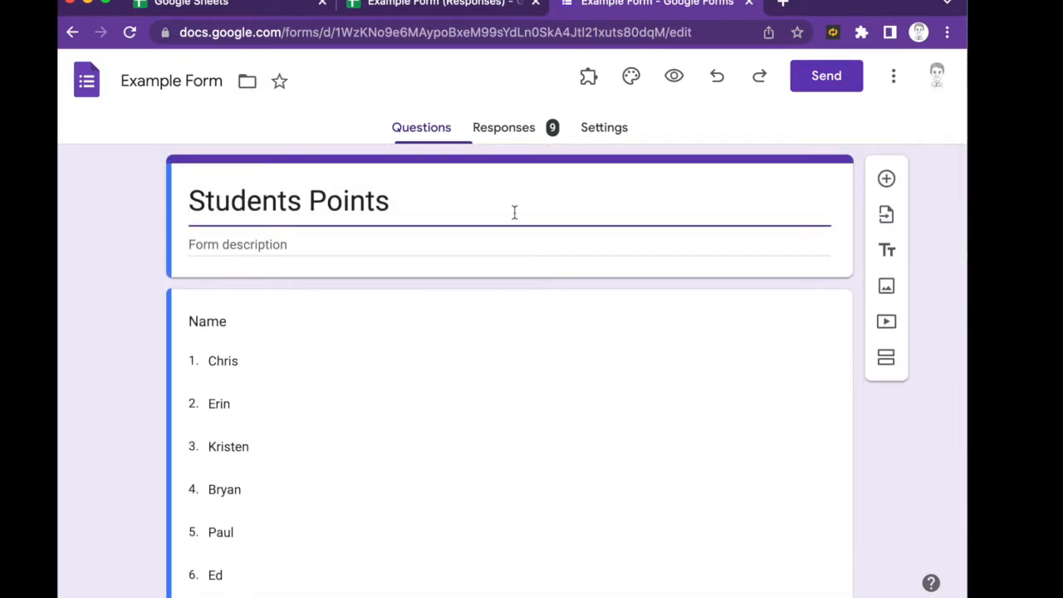
{"action": "scroll", "coordinate": [515, 213], "scroll_direction": "down", "scroll_amount": 4}
{"action": "scroll", "coordinate": [513, 217], "scroll_direction": "up", "scroll_amount": 4}
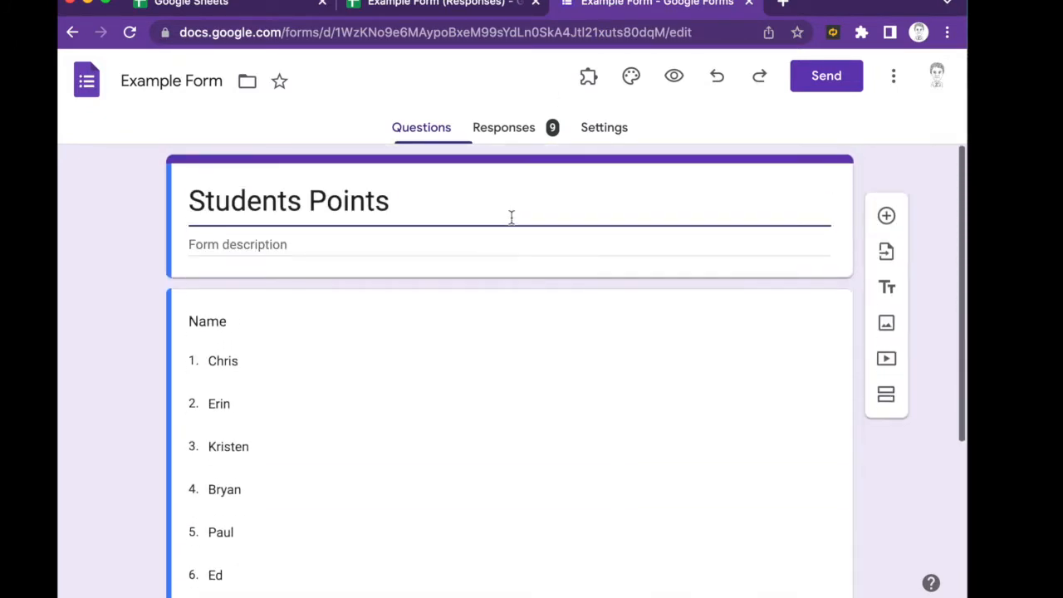
{"action": "left_click", "coordinate": [673, 75]}
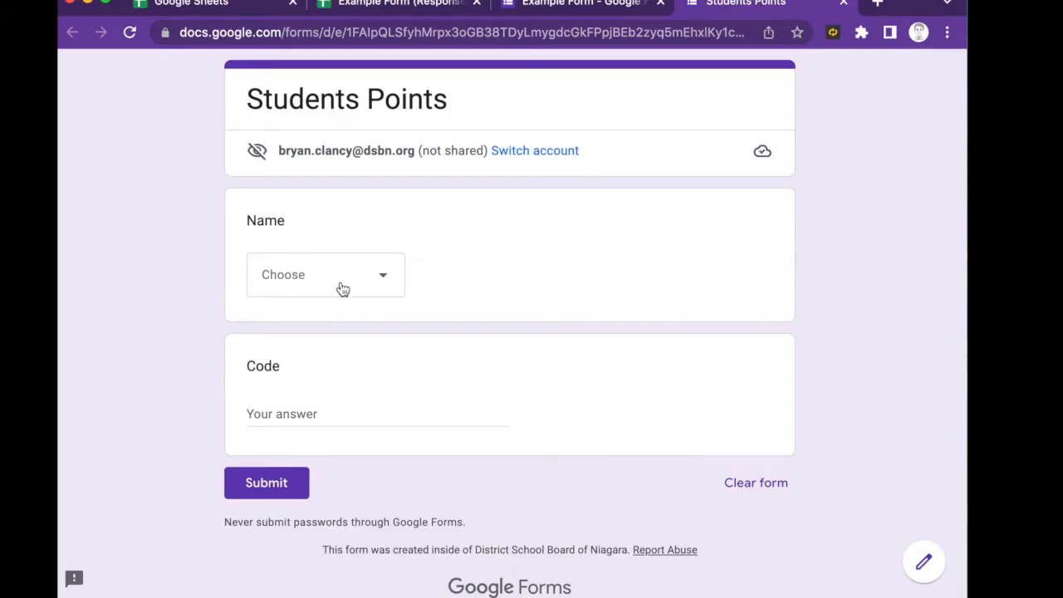
{"action": "left_click", "coordinate": [337, 287]}
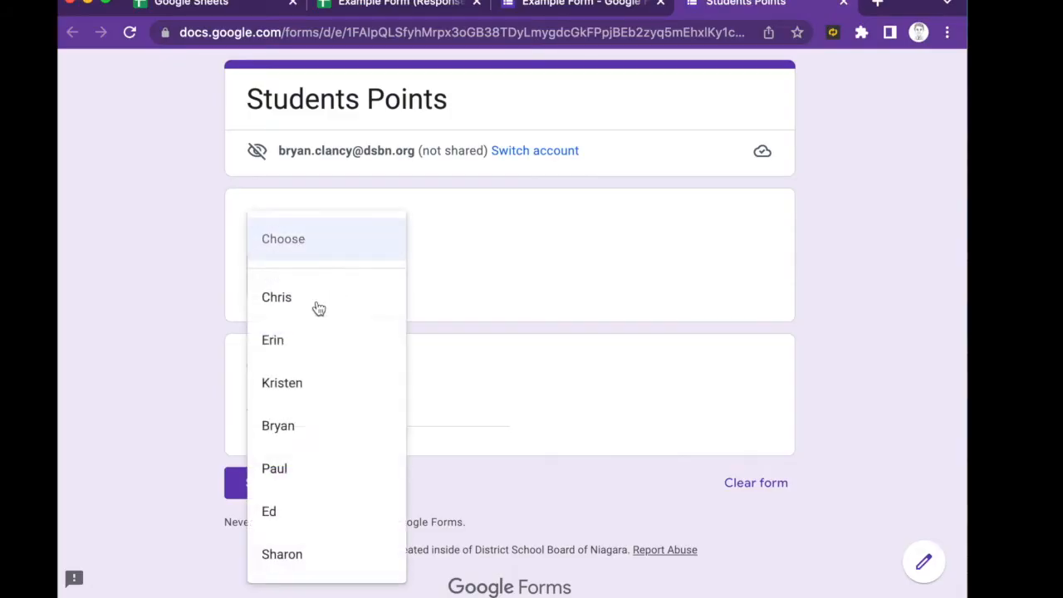
{"action": "left_click", "coordinate": [285, 361]}
{"action": "left_click", "coordinate": [321, 407]}
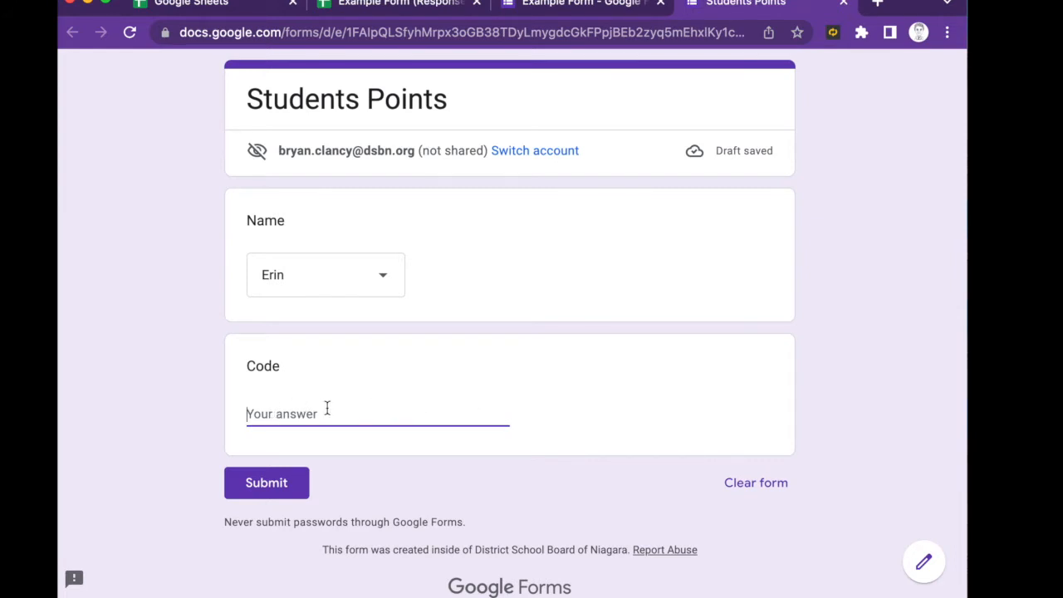
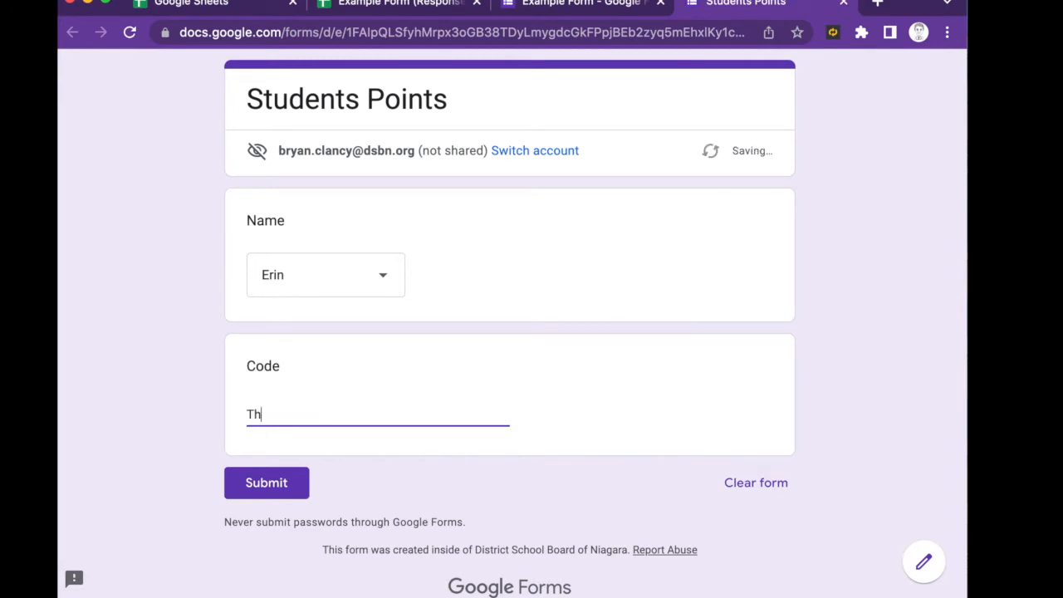
{"action": "left_click", "coordinate": [267, 487]}
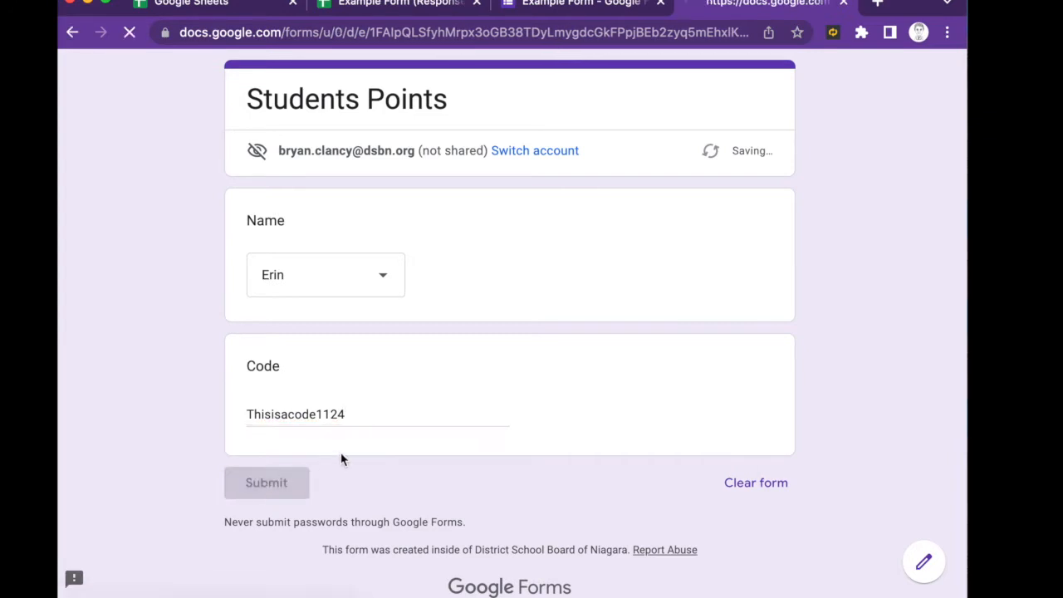
{"action": "left_click", "coordinate": [397, 7]}
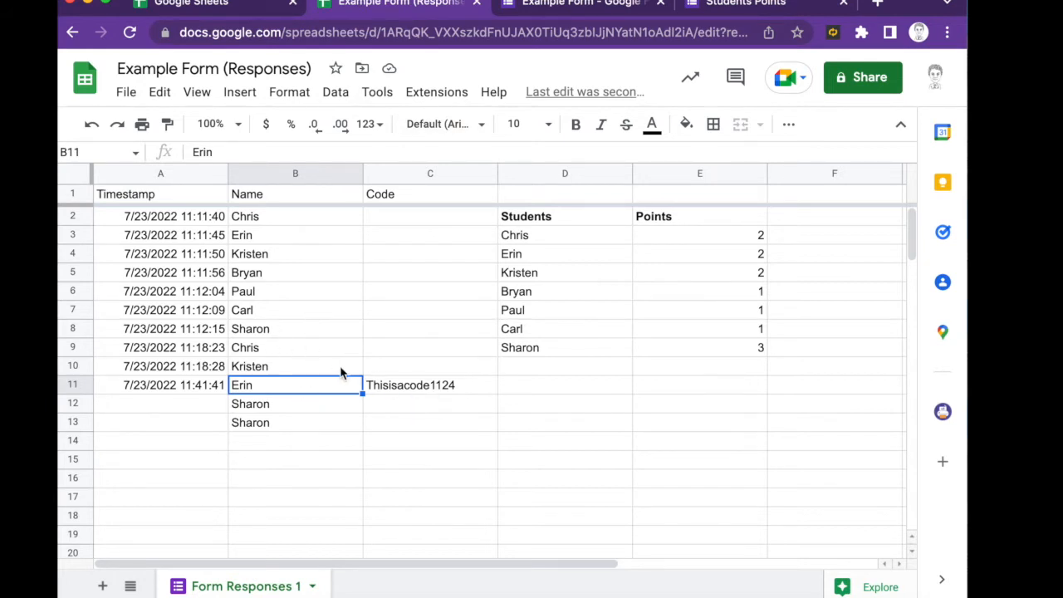
- Add Sheet2 and paste the Students names from Form Responses 1 into column B starting at B2
{"action": "left_click", "coordinate": [103, 587]}
{"action": "left_click", "coordinate": [241, 585]}
{"action": "left_click", "coordinate": [527, 238]}
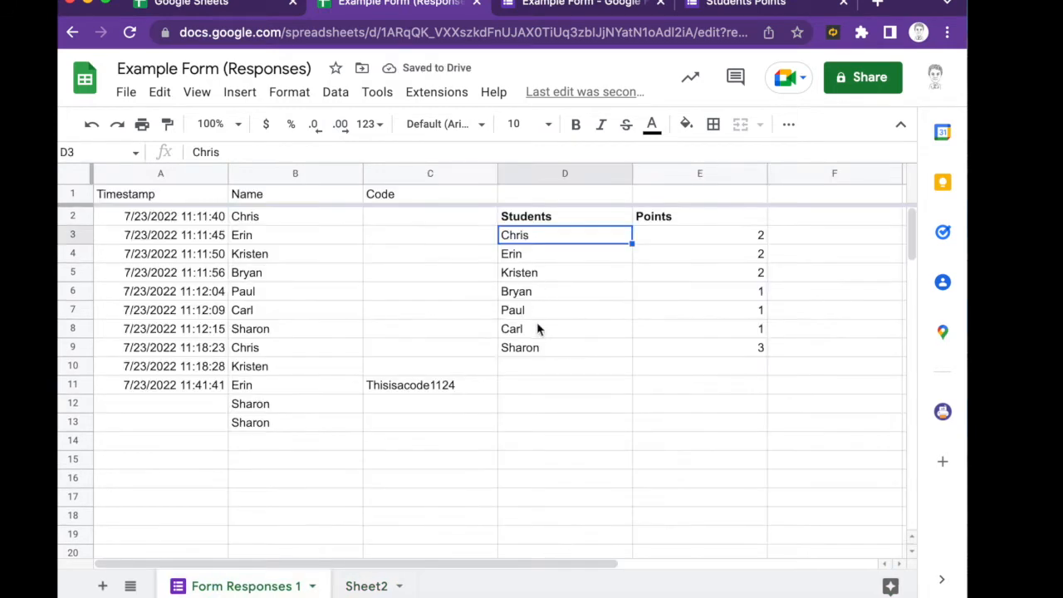
{"action": "left_click", "coordinate": [534, 348]}
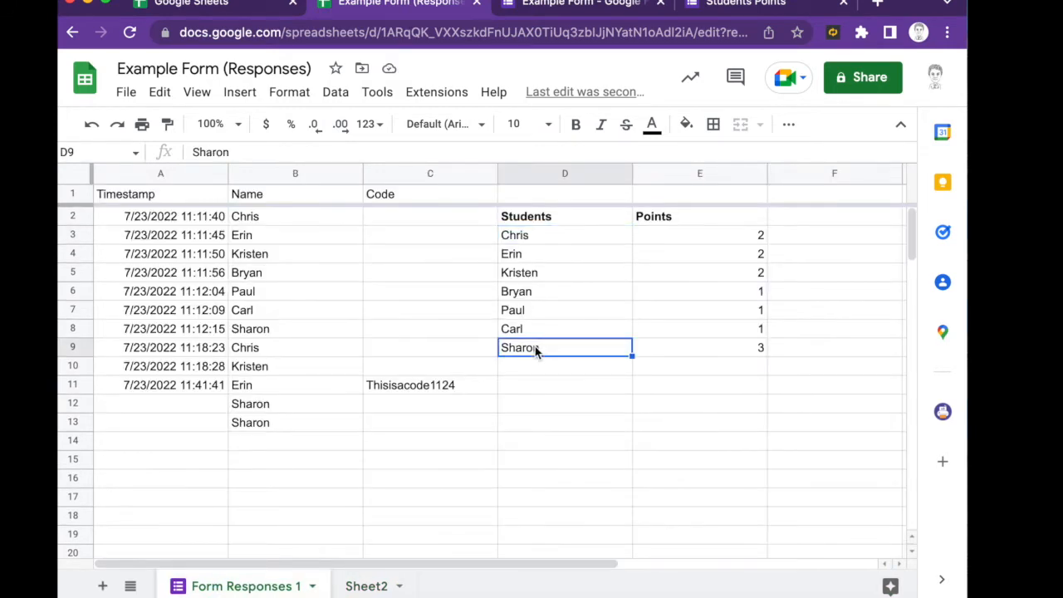
{"action": "left_click", "coordinate": [524, 238]}
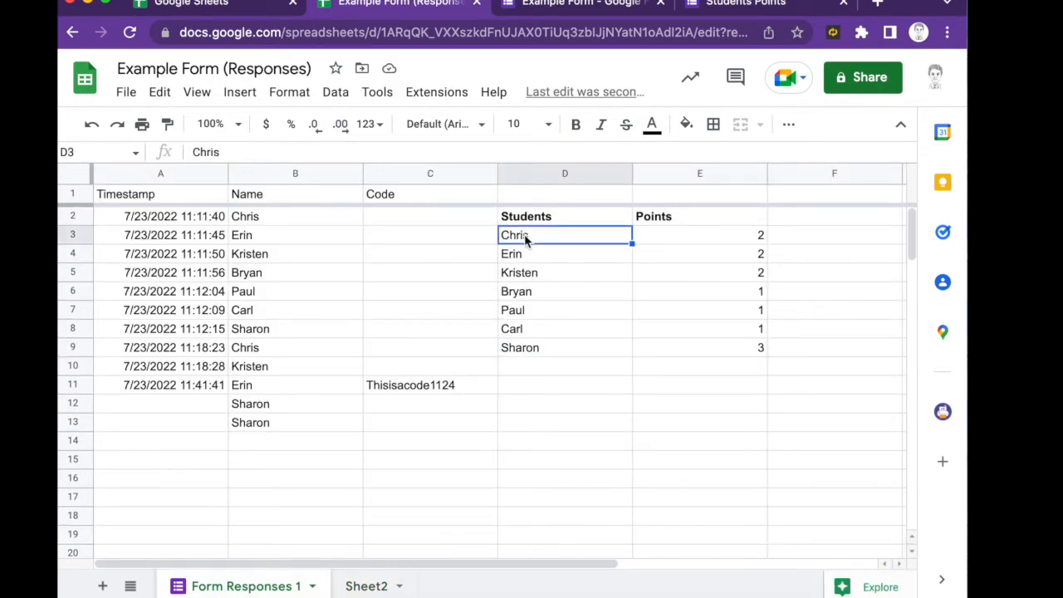
{"action": "left_click", "coordinate": [529, 348], "text": "shift"}
{"action": "key", "text": "ctrl+c"}
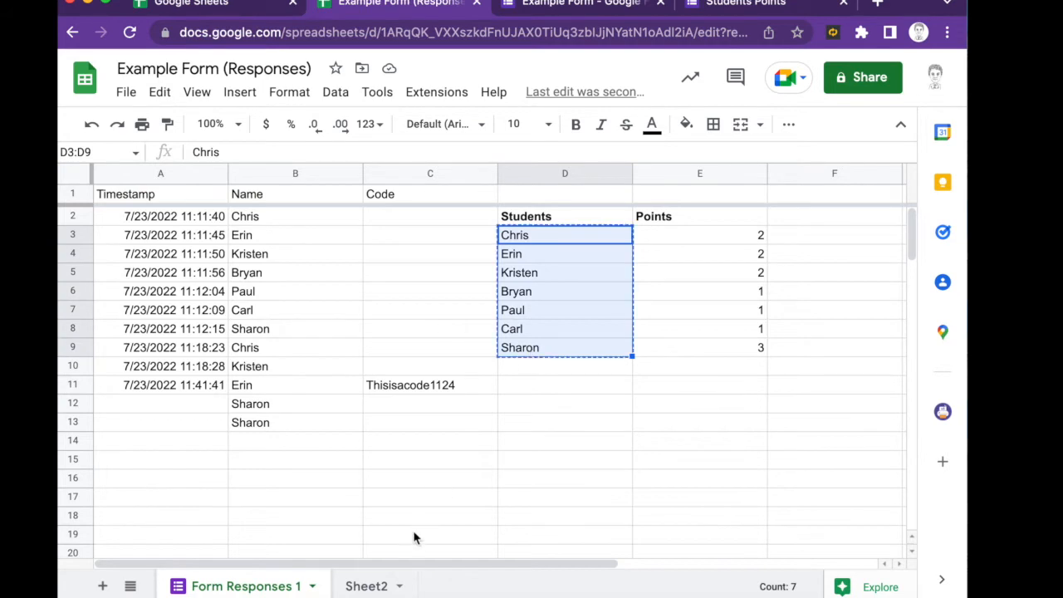
{"action": "left_click", "coordinate": [366, 585]}
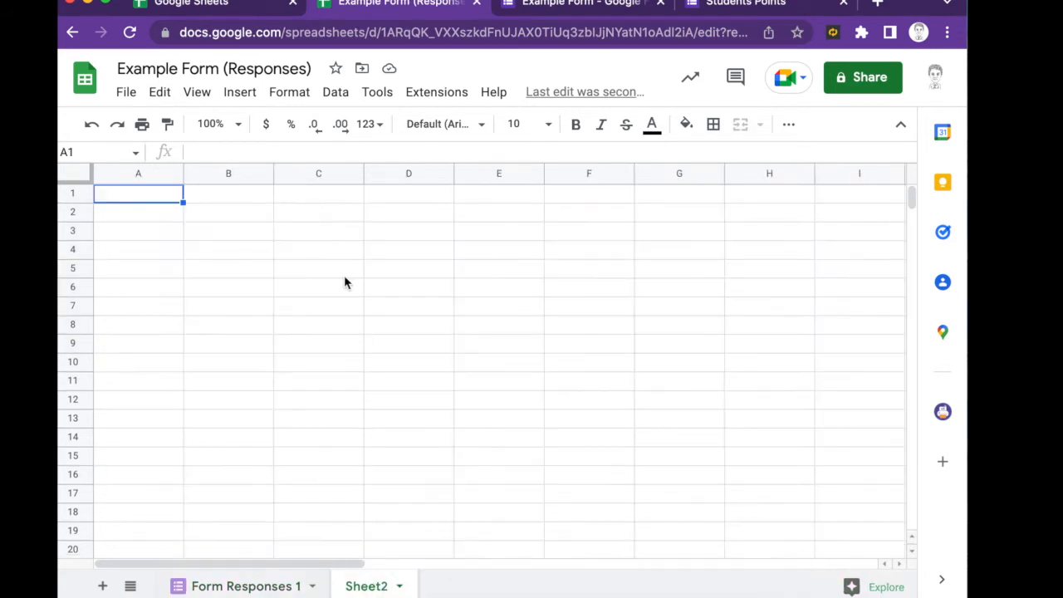
{"action": "left_click", "coordinate": [240, 215]}
{"action": "key", "text": "ctrl+v"}
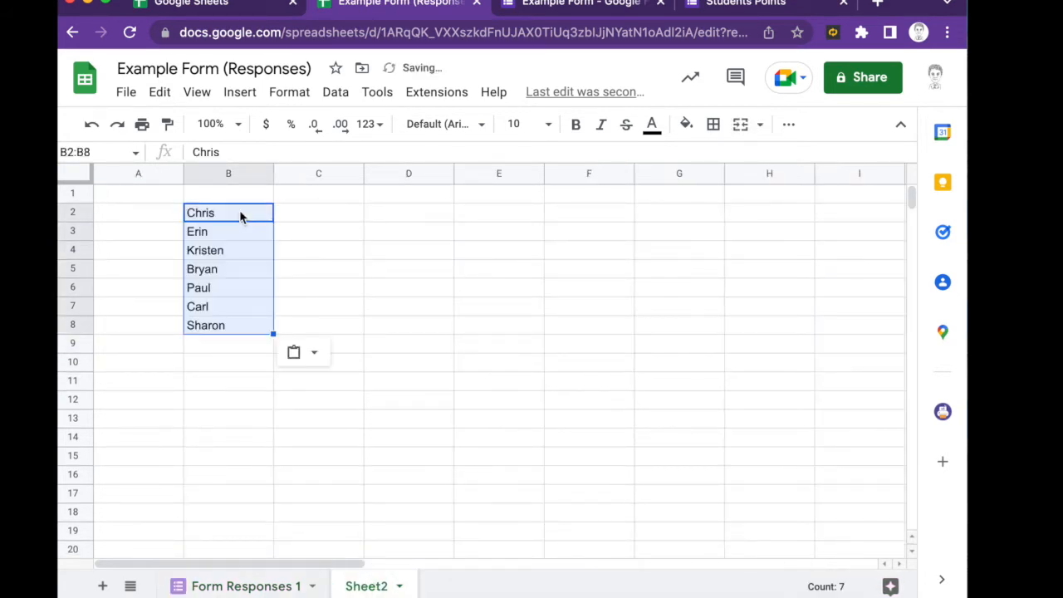
- Label B1 as NAME and C1 as POINTS I GIVE on Sheet2
{"action": "left_click", "coordinate": [240, 185]}
{"action": "type", "text": "NAM"}
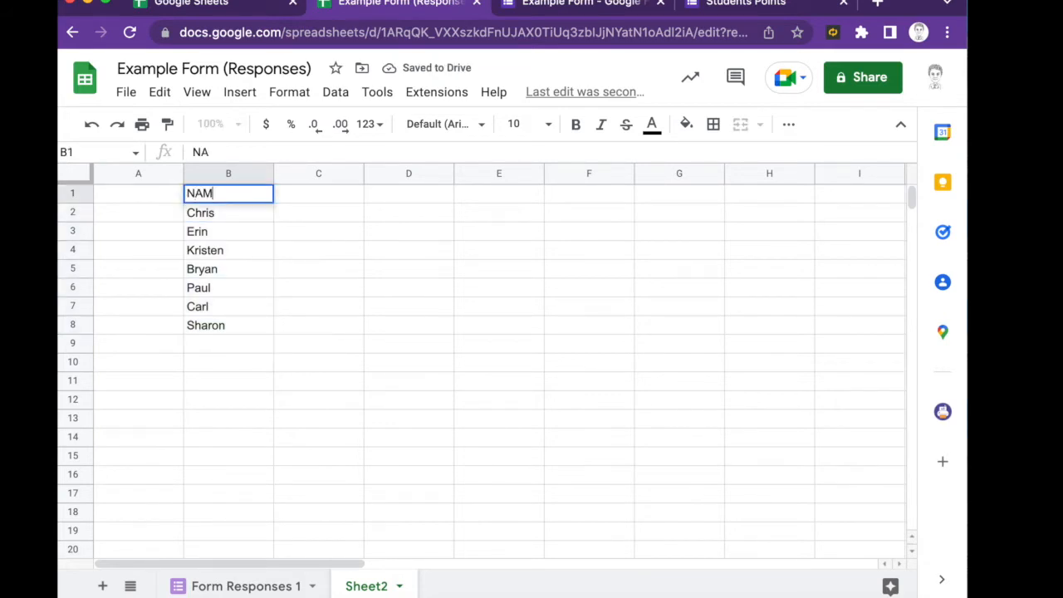
{"action": "type", "text": "E"}
{"action": "left_click", "coordinate": [315, 199]}
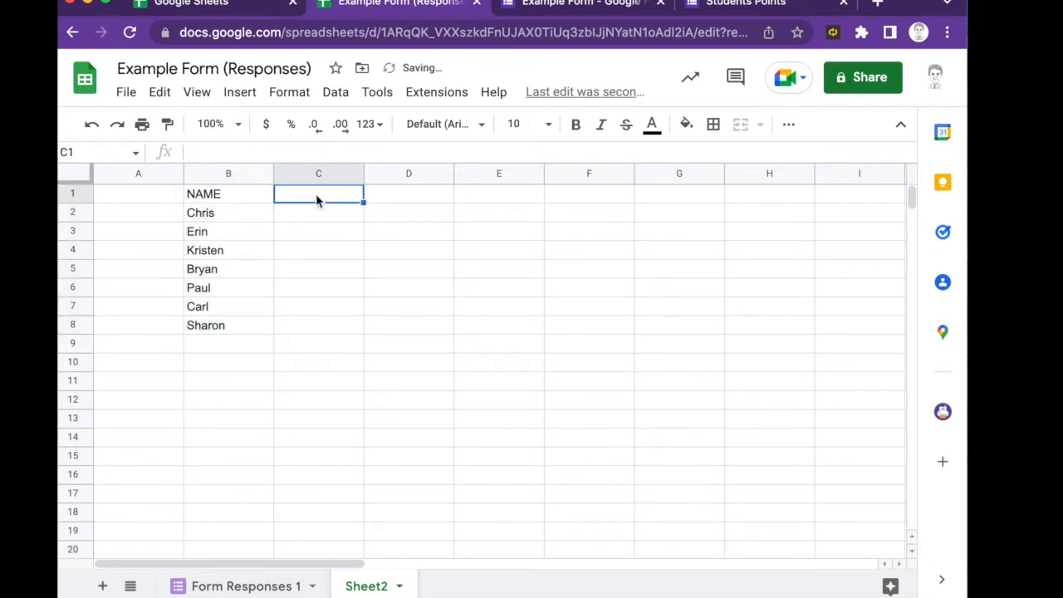
{"action": "type", "text": "POINTS"}
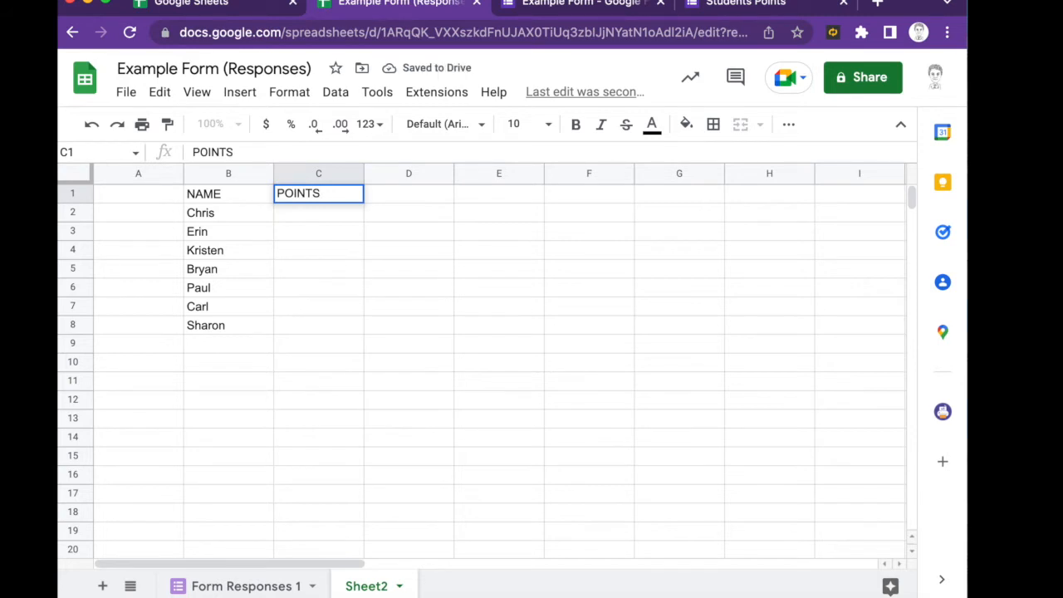
{"action": "type", "text": " I GIVE"}
{"action": "left_click", "coordinate": [384, 218]}
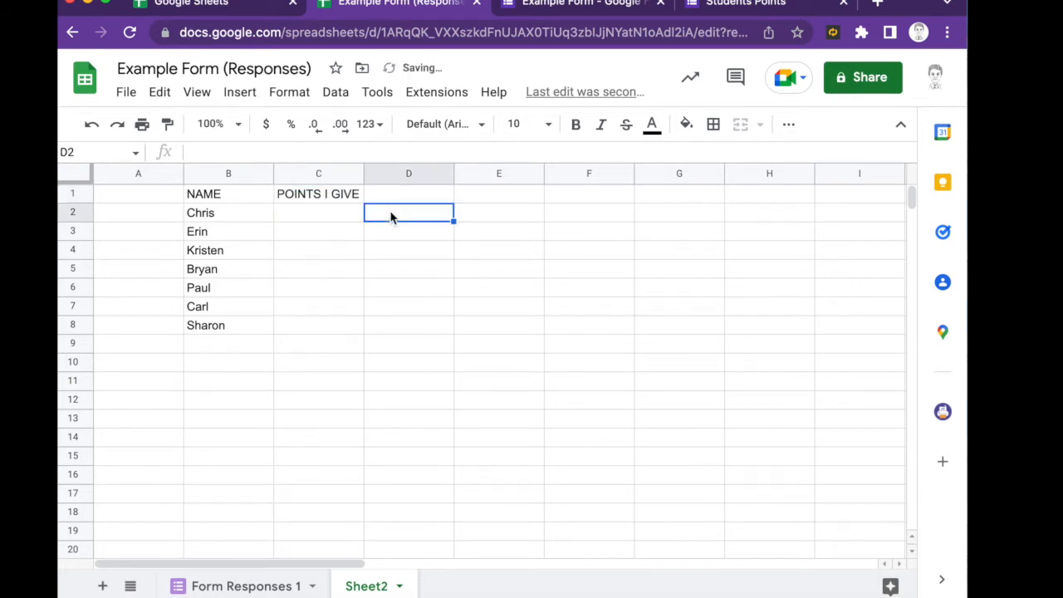
- Enter 2 points for the first student in C2 and 1 point each in C3:C8
{"action": "left_click", "coordinate": [320, 217]}
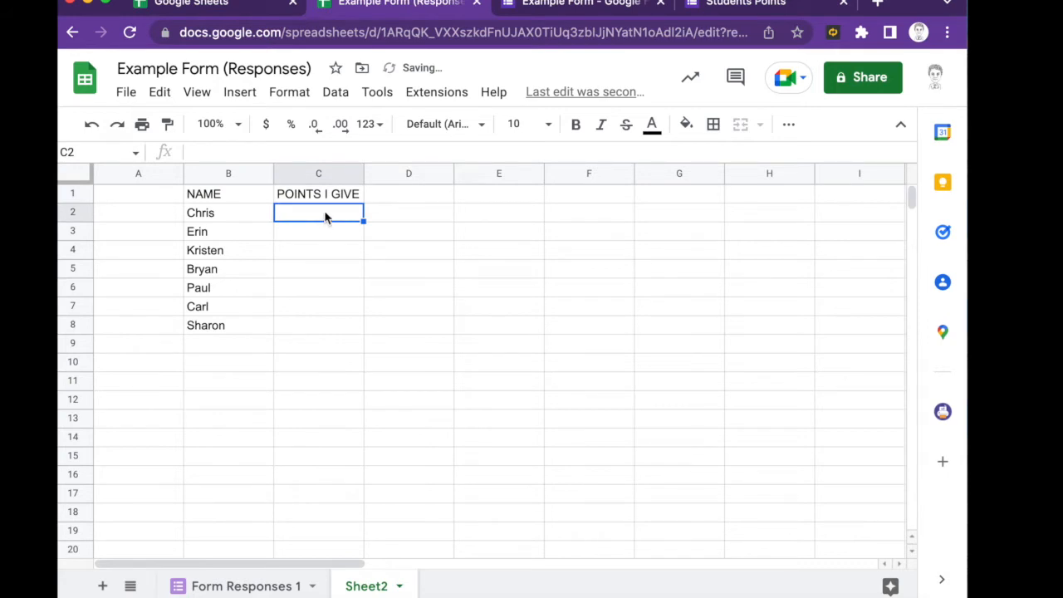
{"action": "type", "text": "2"}
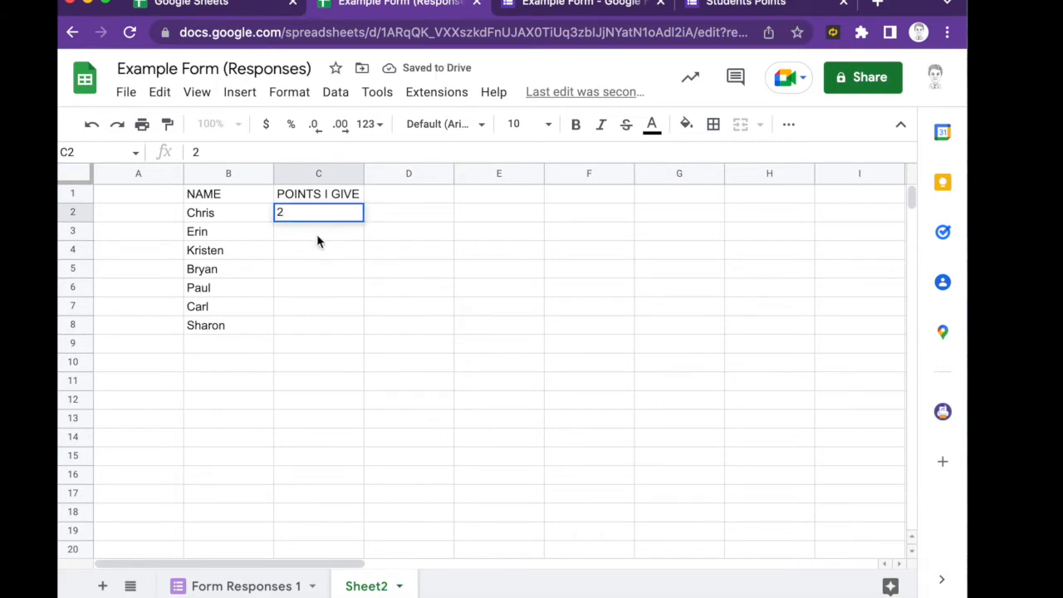
{"action": "key", "text": "Return"}
{"action": "type", "text": "1"}
{"action": "key", "text": "Return"}
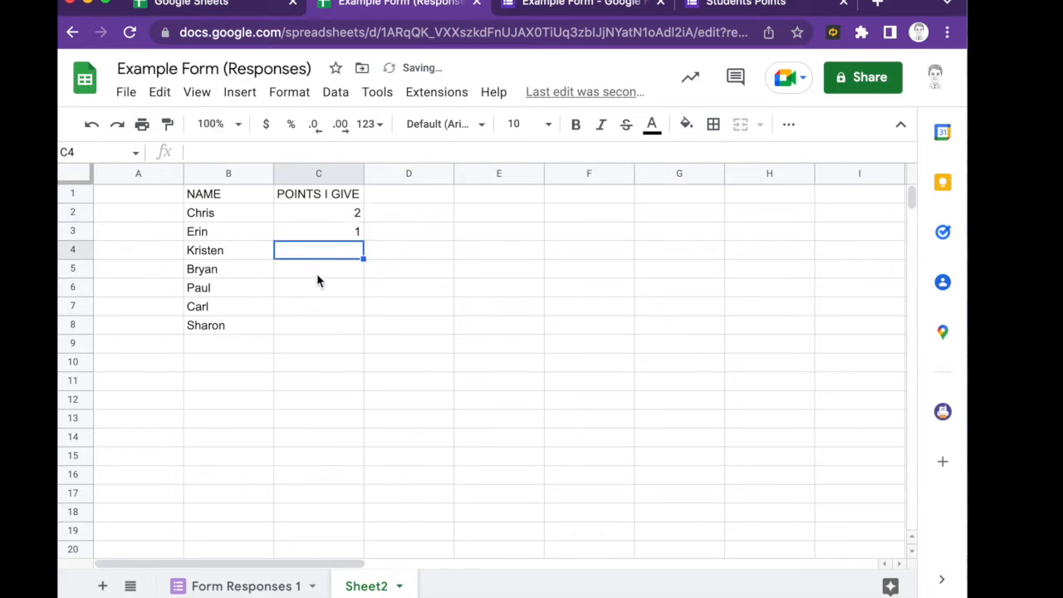
{"action": "type", "text": "1"}
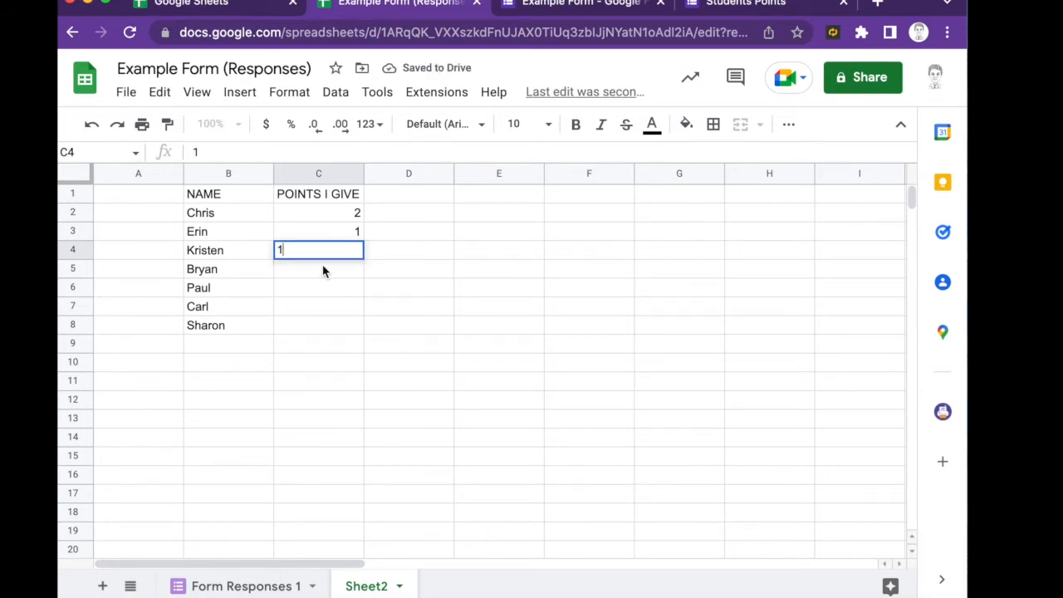
{"action": "key", "text": "Return"}
{"action": "type", "text": "1"}
{"action": "key", "text": "Return"}
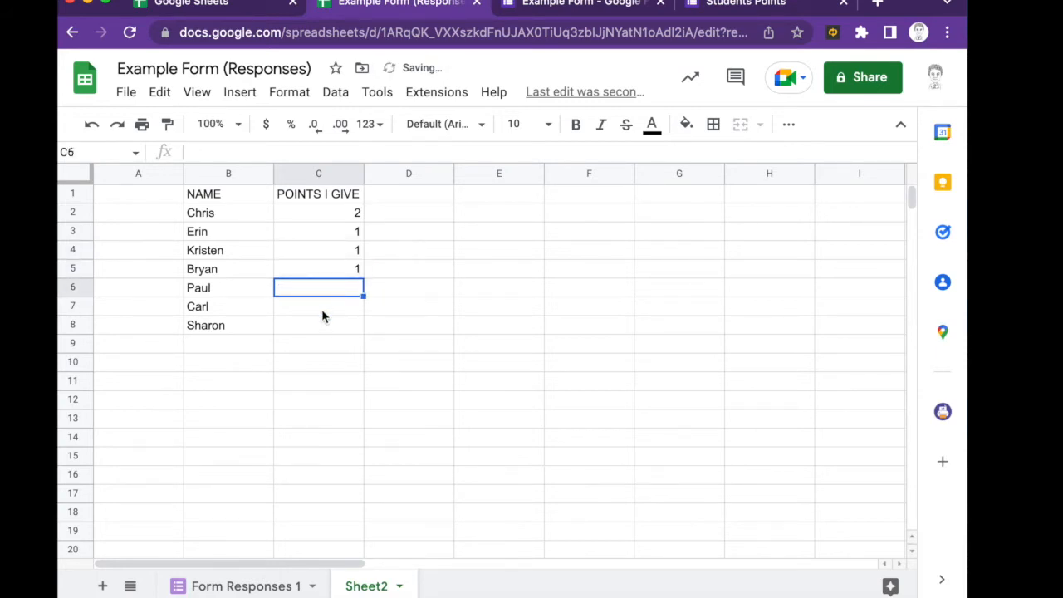
{"action": "type", "text": "1"}
{"action": "key", "text": "Return"}
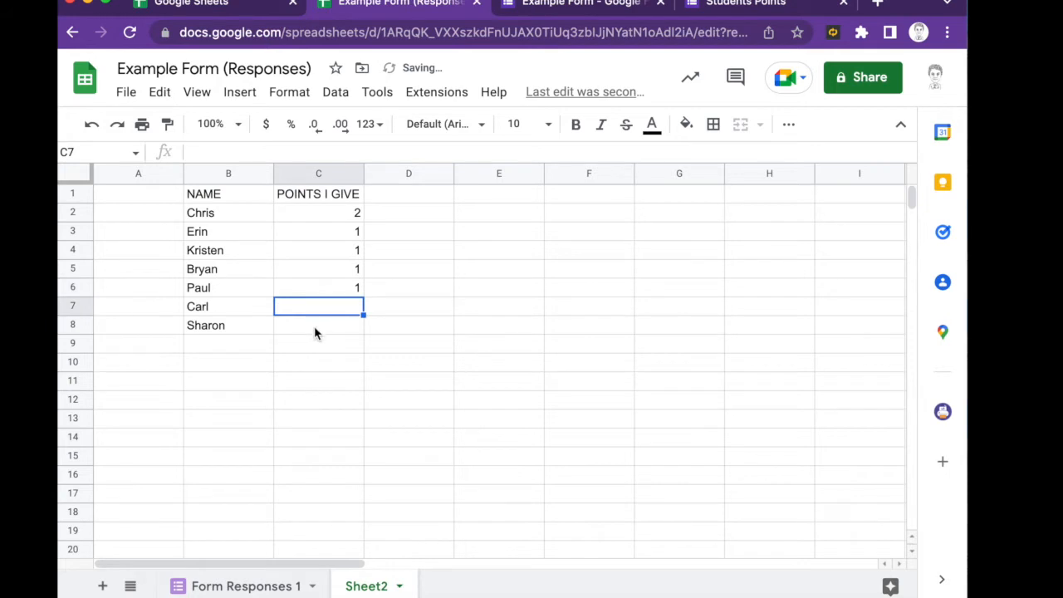
{"action": "type", "text": "1"}
{"action": "key", "text": "Return"}
{"action": "type", "text": "1"}
{"action": "left_click", "coordinate": [380, 332]}
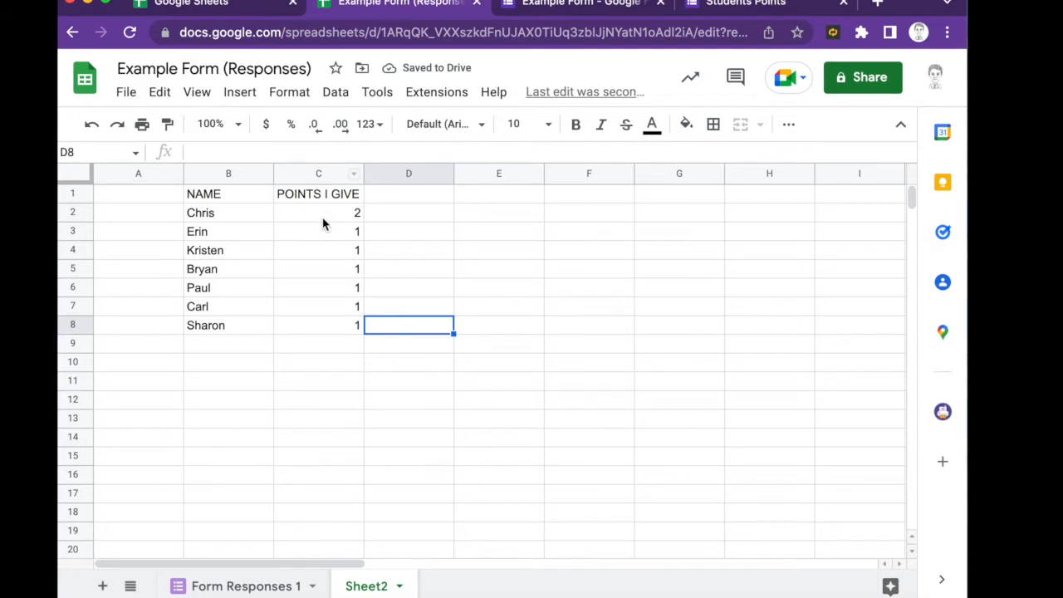
- Add a GIVEN POINTS header in F2 on Form Responses 1
{"action": "left_click", "coordinate": [258, 586]}
{"action": "scroll", "coordinate": [780, 246], "scroll_direction": "right", "scroll_amount": 2}
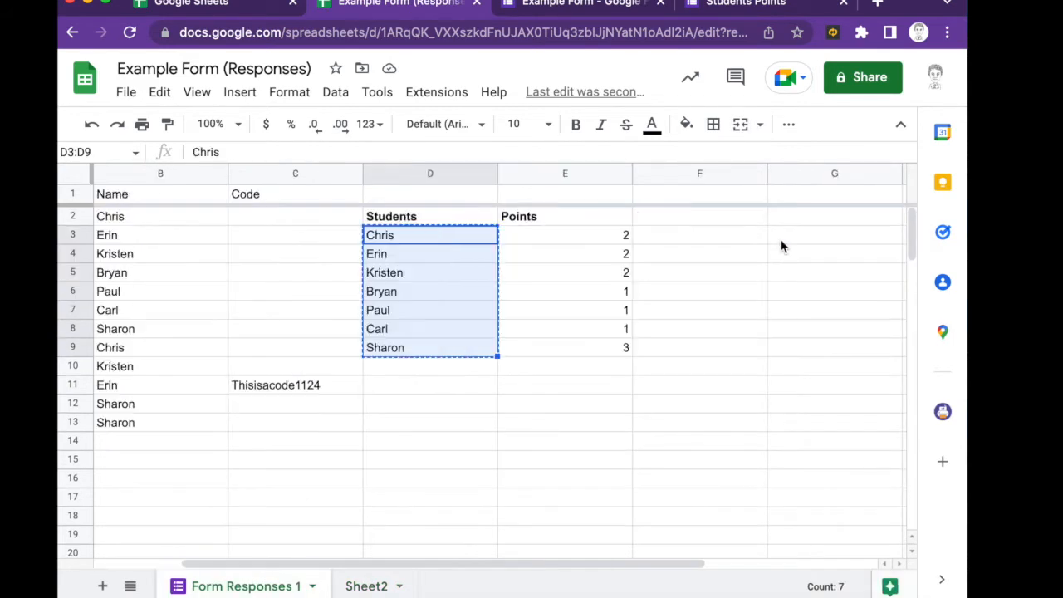
{"action": "left_click", "coordinate": [681, 234]}
{"action": "left_click", "coordinate": [664, 219]}
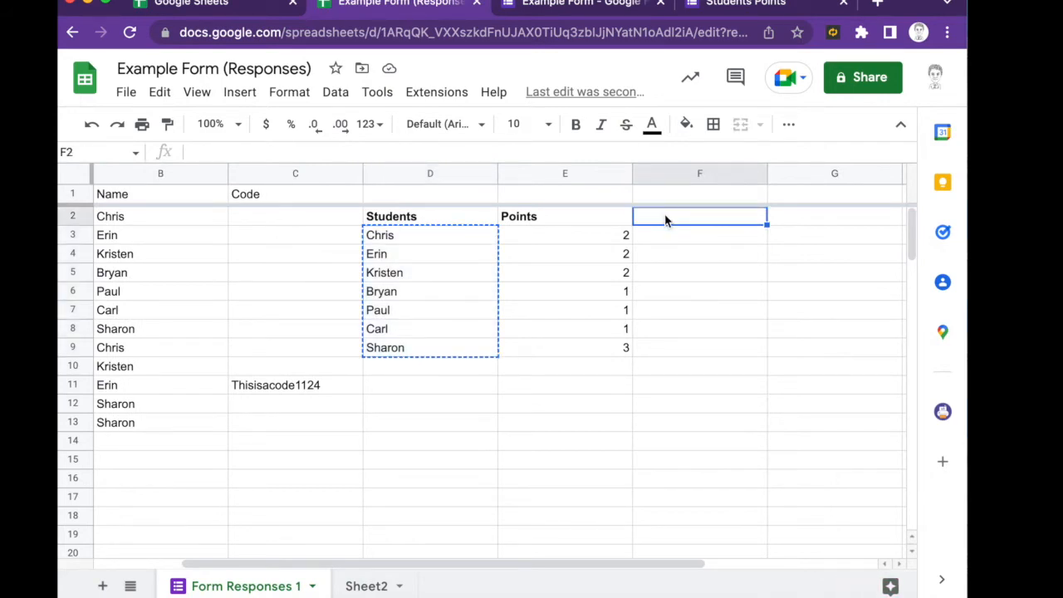
{"action": "type", "text": "GIVEN POINTS"}
{"action": "key", "text": "Return"}
- Enter =Sheet2!C2 in F3 and check the matching source value on Sheet2
{"action": "type", "text": "=SHEET"}
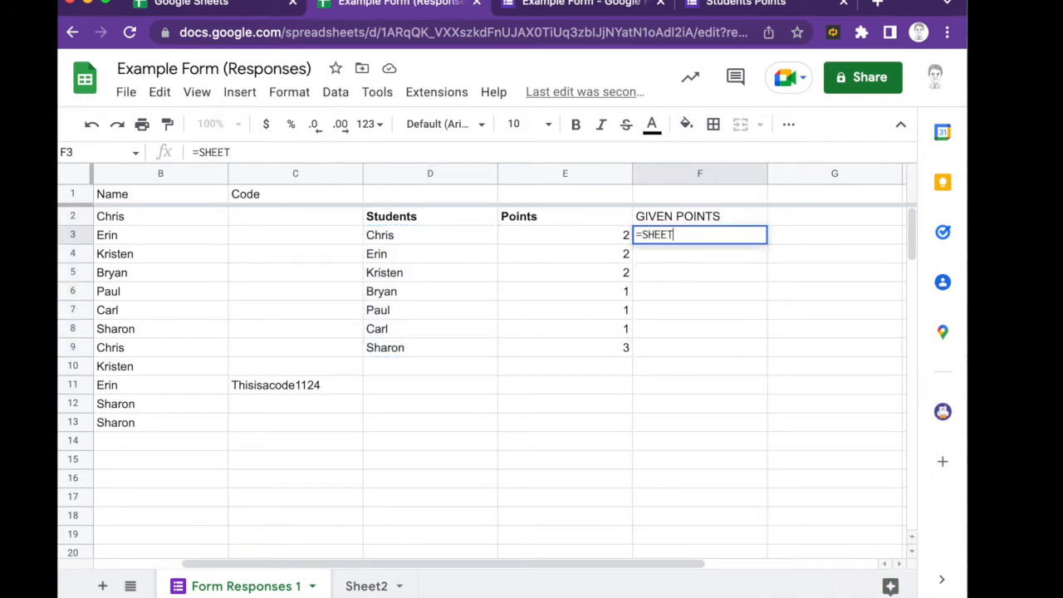
{"action": "key", "text": "BackSpace"}
{"action": "key", "text": "BackSpace"}
{"action": "key", "text": "BackSpace"}
{"action": "key", "text": "BackSpace"}
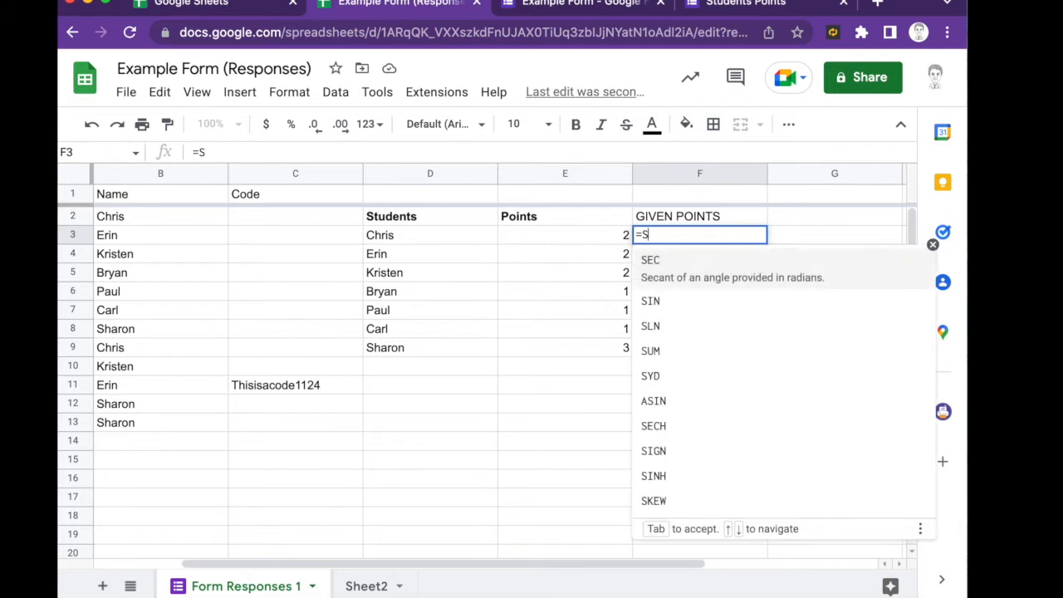
{"action": "type", "text": "HEET"}
{"action": "key", "text": "BackSpace"}
{"action": "key", "text": "BackSpace"}
{"action": "key", "text": "BackSpace"}
{"action": "key", "text": "BackSpace"}
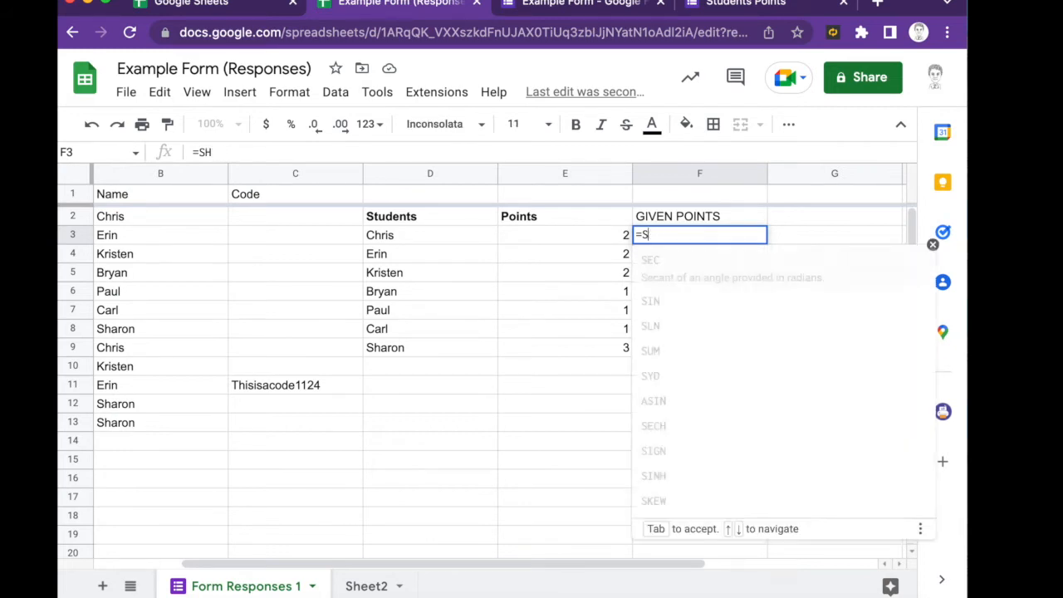
{"action": "type", "text": "heet2"}
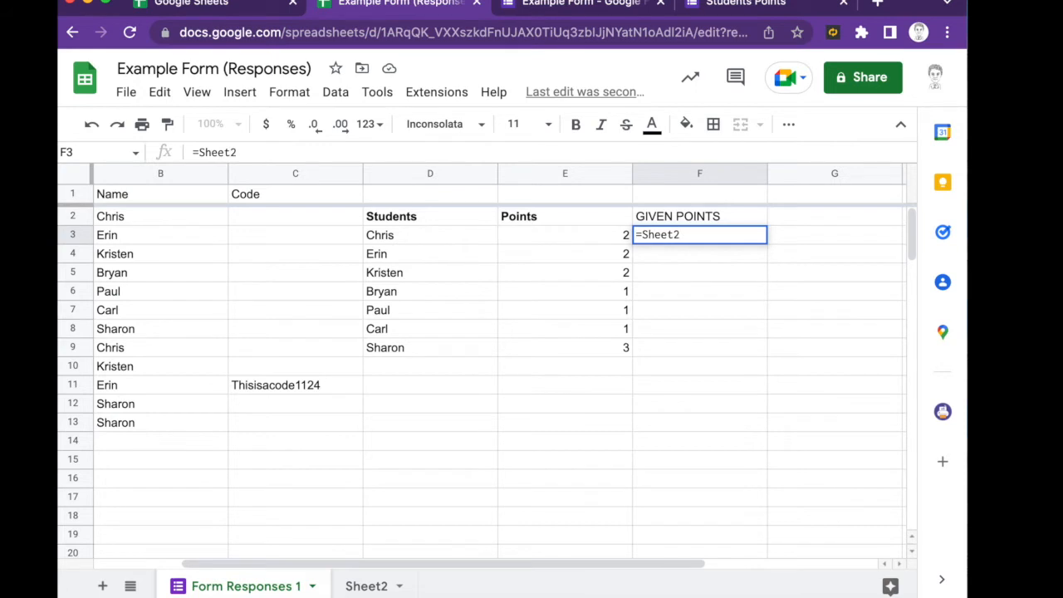
{"action": "type", "text": "!"}
{"action": "type", "text": "C2"}
{"action": "key", "text": "Return"}
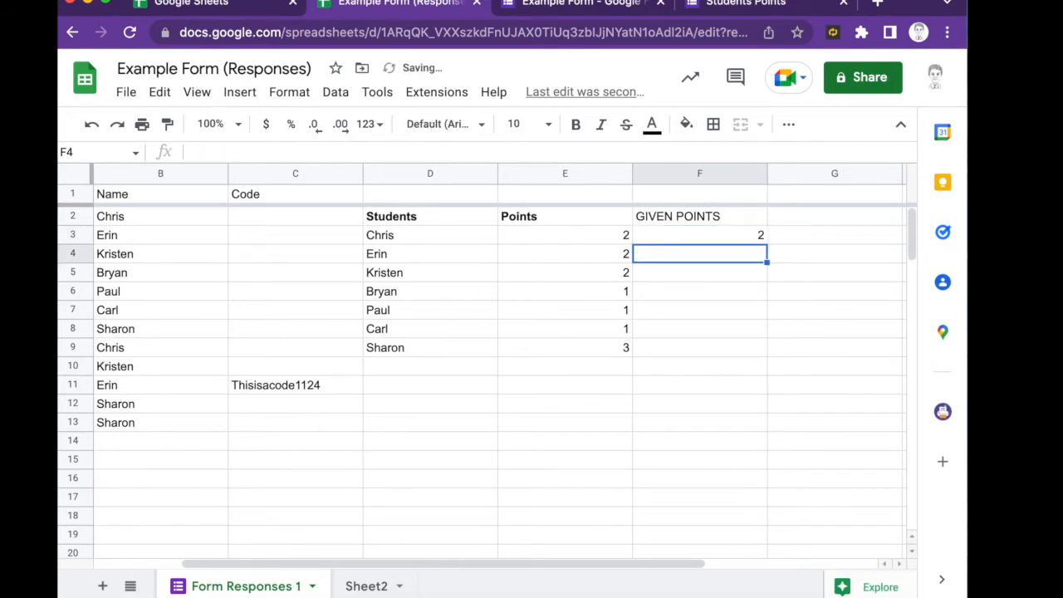
{"action": "left_click", "coordinate": [366, 585]}
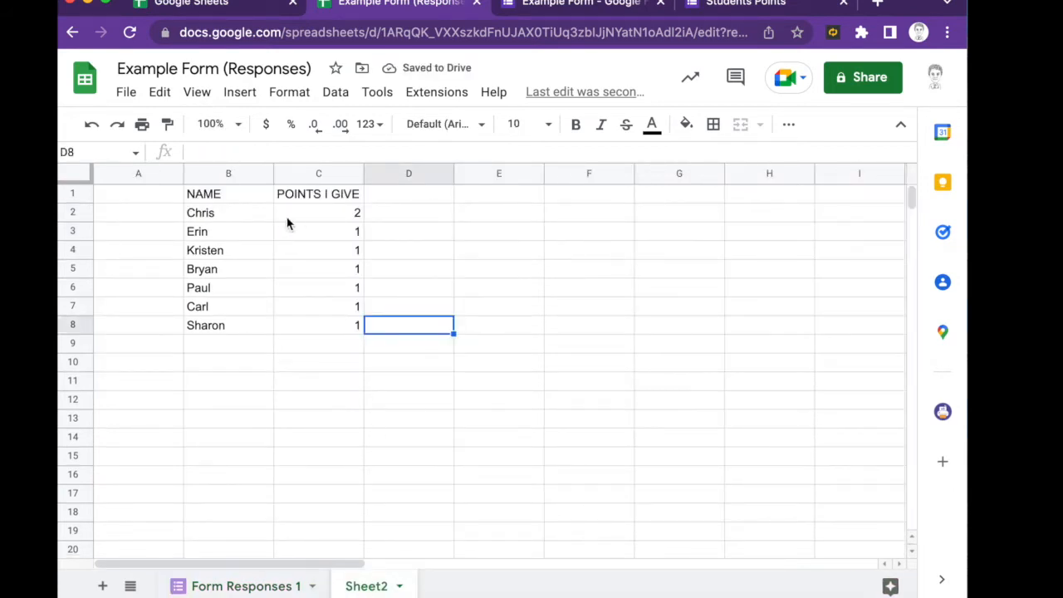
{"action": "left_click", "coordinate": [309, 219]}
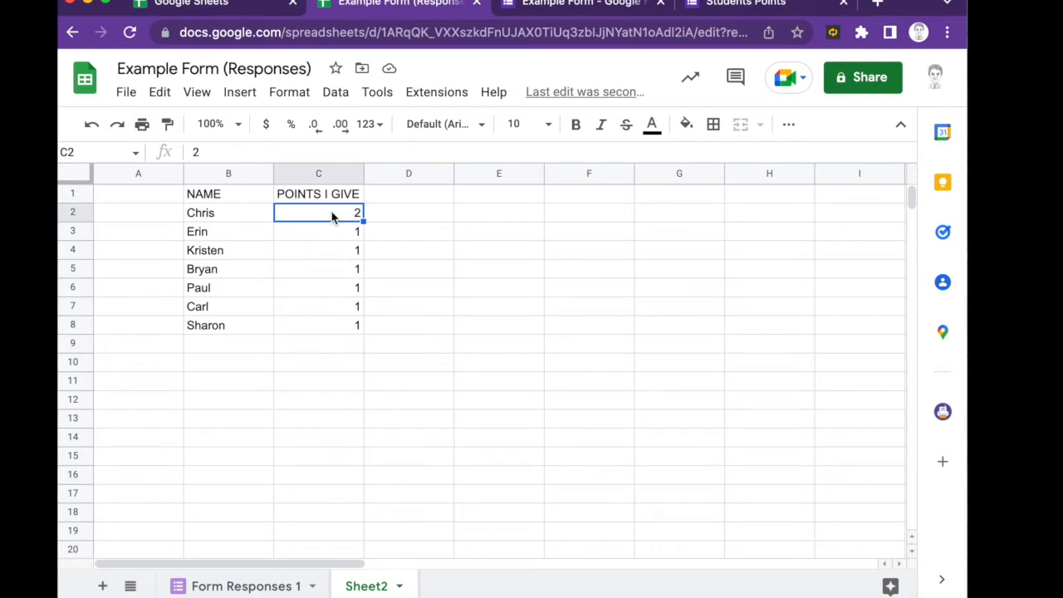
{"action": "left_click", "coordinate": [249, 585]}
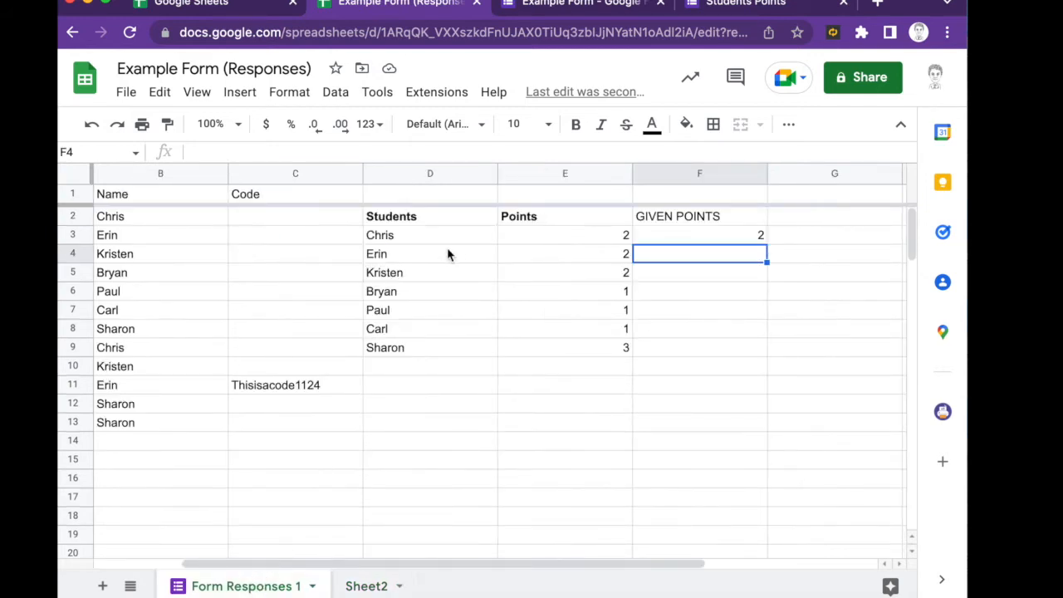
- Copy the GIVEN POINTS formula from F3 down through F9
{"action": "left_click", "coordinate": [687, 239]}
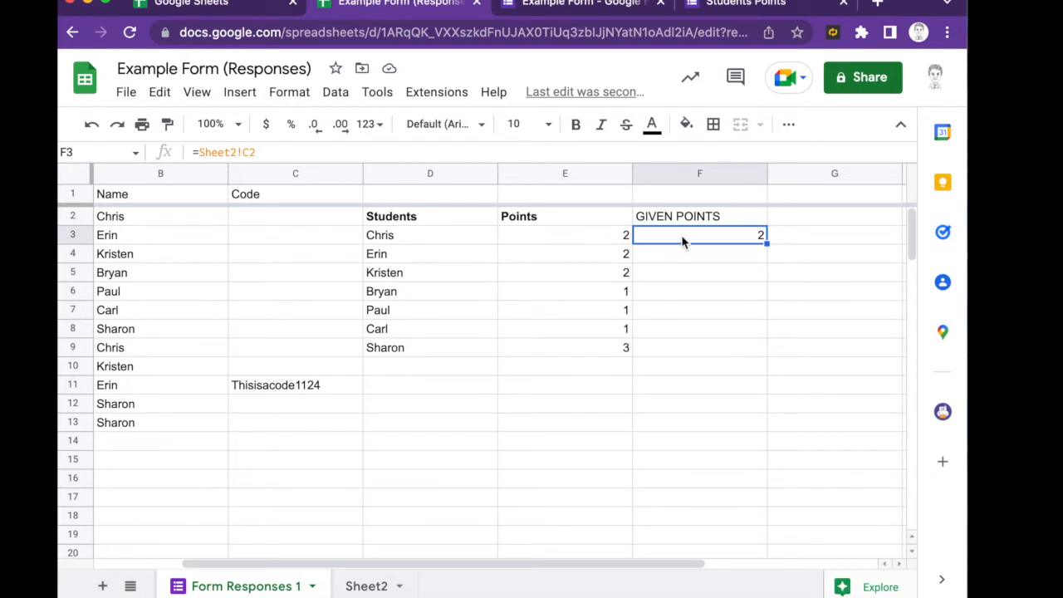
{"action": "key", "text": "ctrl+c"}
{"action": "key", "text": "Down"}
{"action": "key", "text": "ctrl+v"}
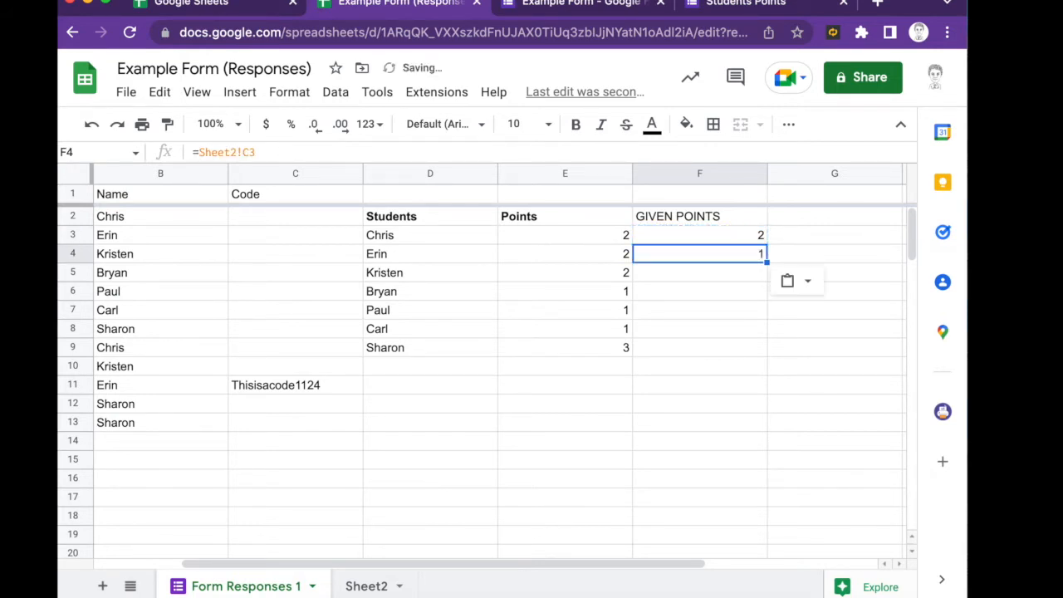
{"action": "key", "text": "Down"}
{"action": "key", "text": "ctrl+v"}
{"action": "key", "text": "Down"}
{"action": "key", "text": "ctrl+v"}
{"action": "key", "text": "Down"}
{"action": "key", "text": "ctrl+v"}
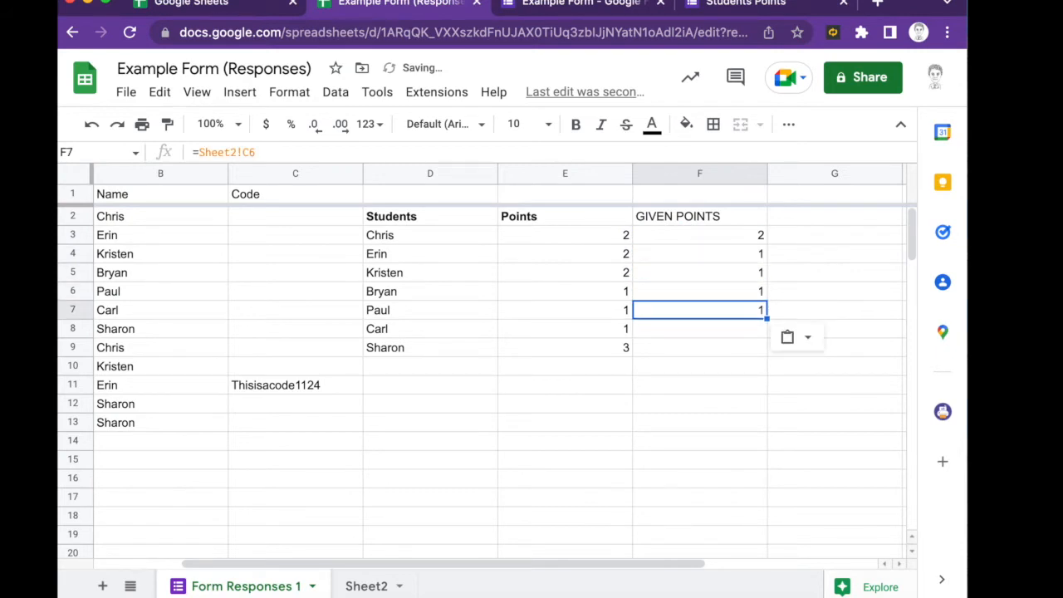
{"action": "key", "text": "Down"}
{"action": "key", "text": "ctrl+v"}
{"action": "key", "text": "Down"}
{"action": "key", "text": "ctrl+v"}
- Review the existing Points formulas in the first student's row
{"action": "key", "text": "Down"}
{"action": "key", "text": "Left"}
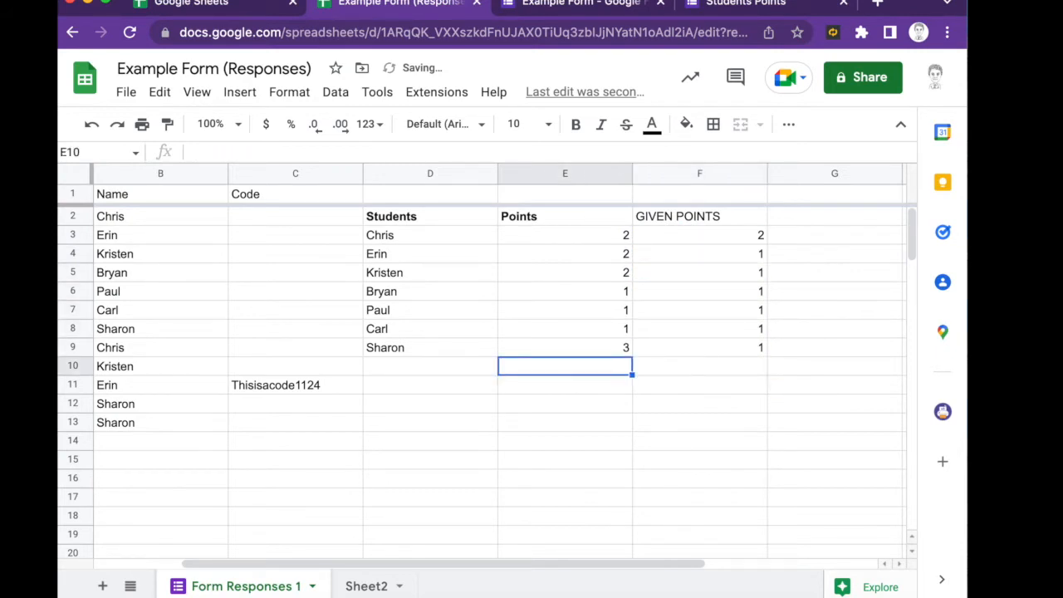
{"action": "key", "text": "Up"}
{"action": "key", "text": "Up"}
{"action": "key", "text": "Up"}
{"action": "key", "text": "Up"}
{"action": "key", "text": "Up"}
{"action": "key", "text": "Up"}
{"action": "key", "text": "Up"}
{"action": "key", "text": "Right"}
{"action": "key", "text": "Right"}
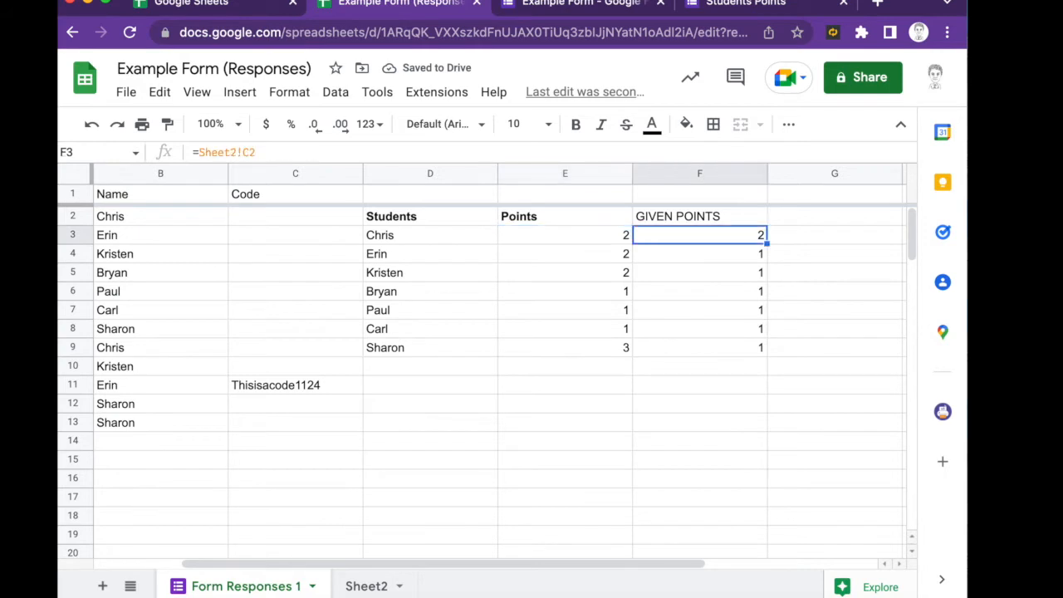
{"action": "key", "text": "Left"}
{"action": "key", "text": "Left"}
{"action": "key", "text": "Left"}
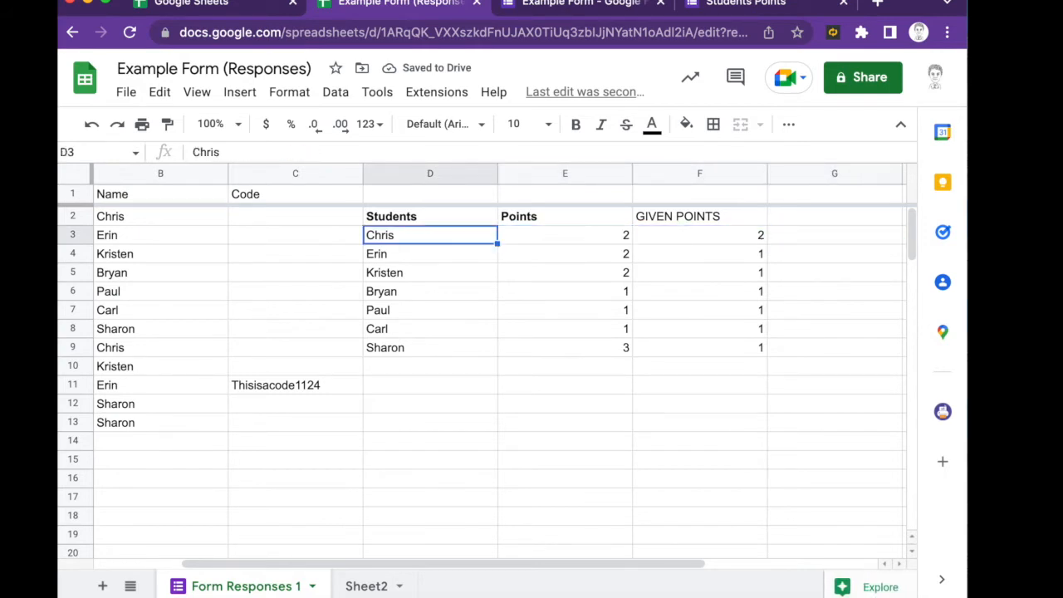
{"action": "key", "text": "Right"}
{"action": "key", "text": "Left"}
{"action": "key", "text": "Up"}
{"action": "key", "text": "Up"}
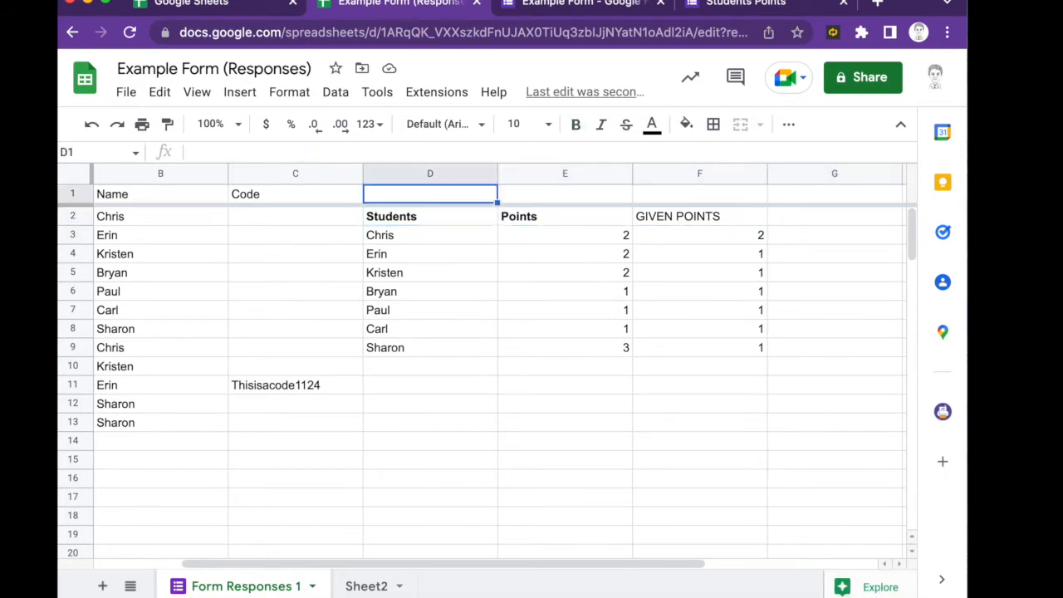
- Insert a column right of Students, label it Total Points in E2, and narrow it
{"action": "left_click", "coordinate": [246, 97]}
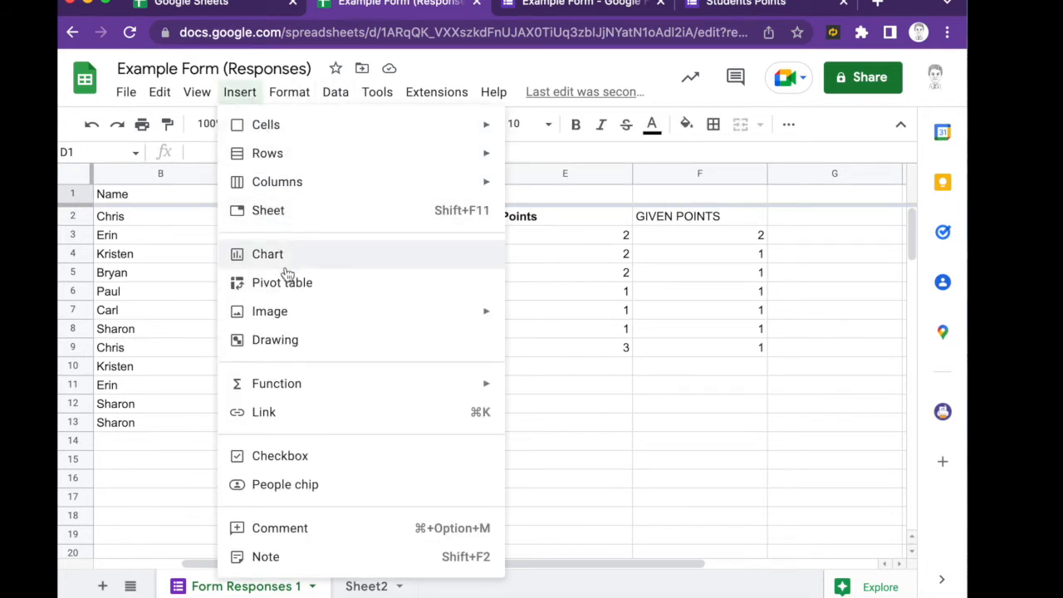
{"action": "mouse_move", "coordinate": [277, 155]}
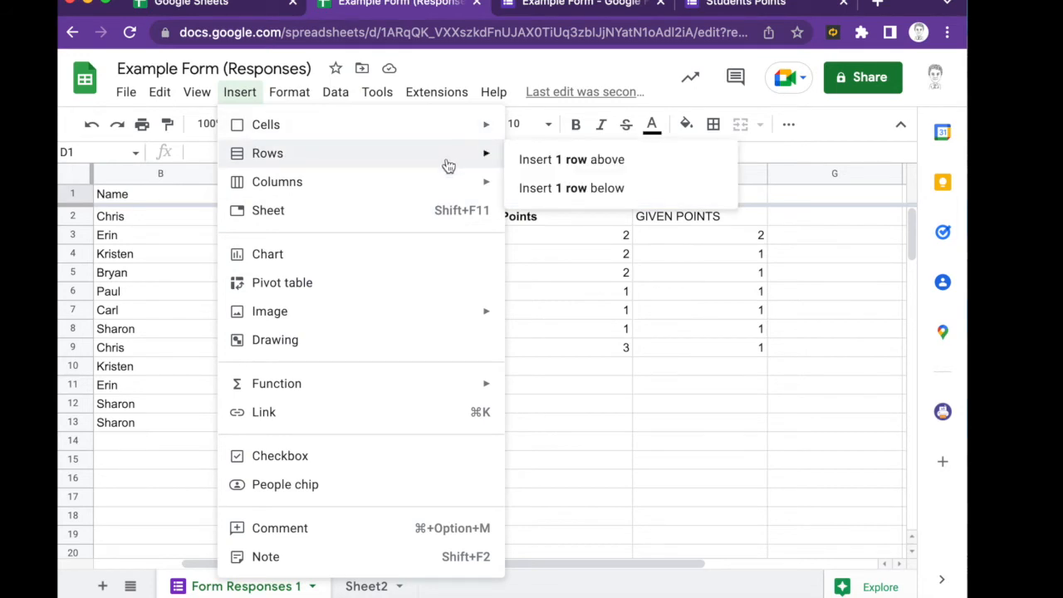
{"action": "mouse_move", "coordinate": [453, 183]}
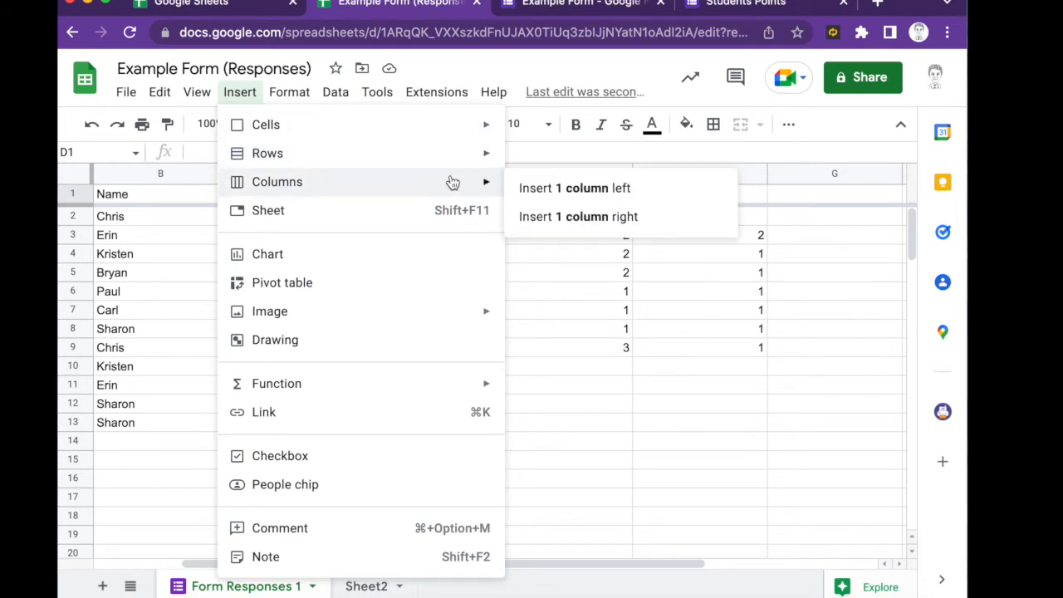
{"action": "left_click", "coordinate": [553, 216]}
{"action": "left_click", "coordinate": [551, 222]}
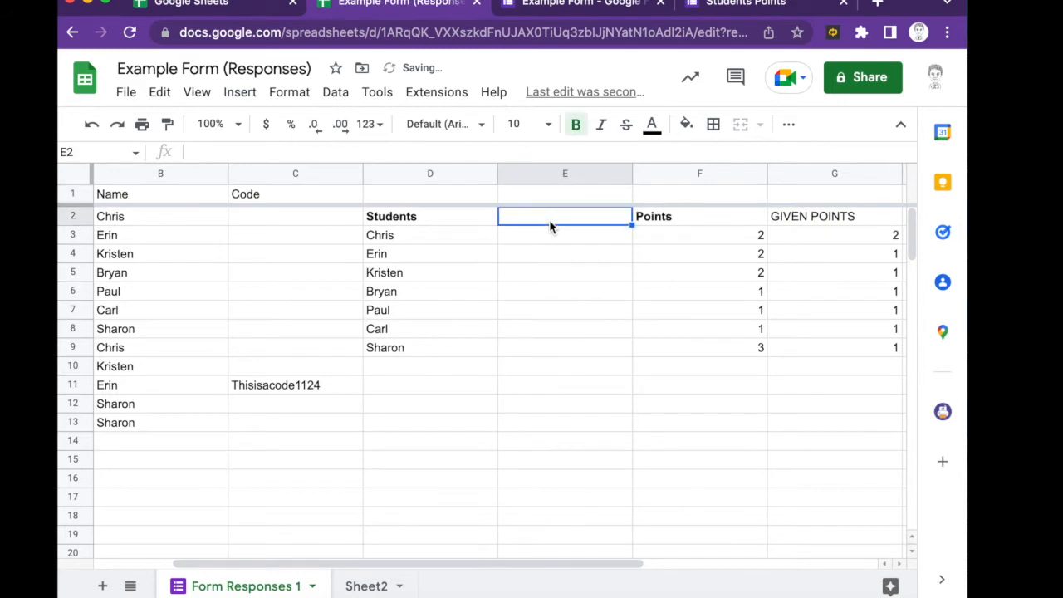
{"action": "type", "text": "Total Points"}
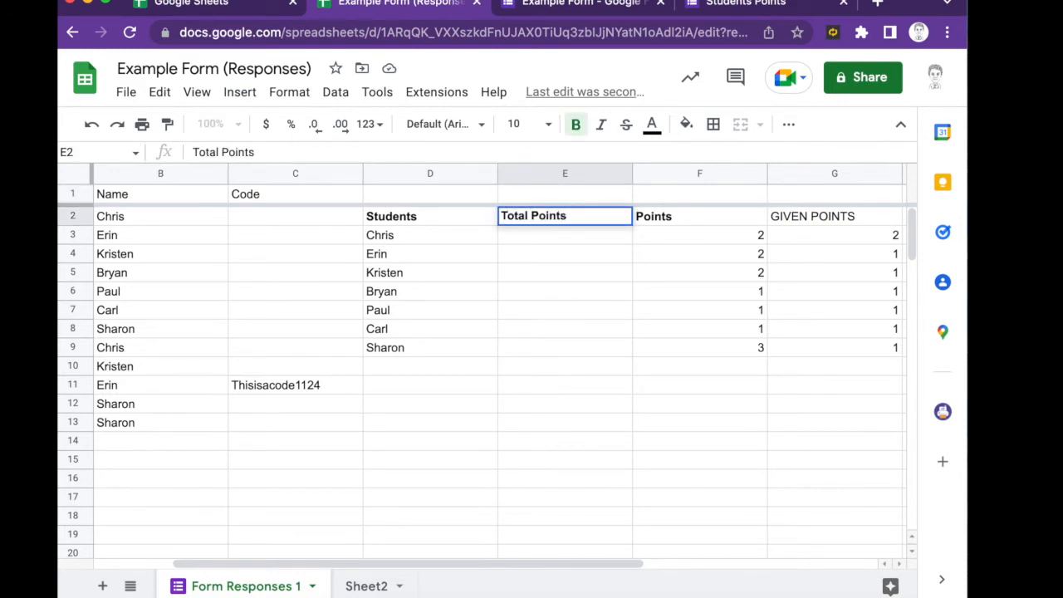
{"action": "left_click_drag", "start_coordinate": [631, 173], "coordinate": [582, 178]}
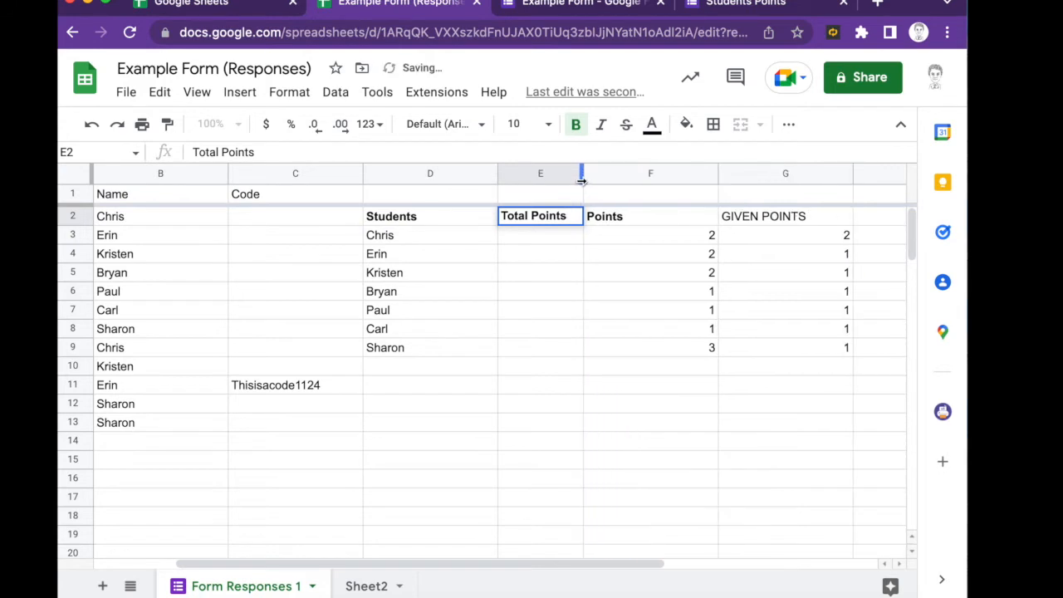
- Enter Chris's total in E3, correcting the formula to =SUM(F3:G3)
{"action": "left_click", "coordinate": [517, 240]}
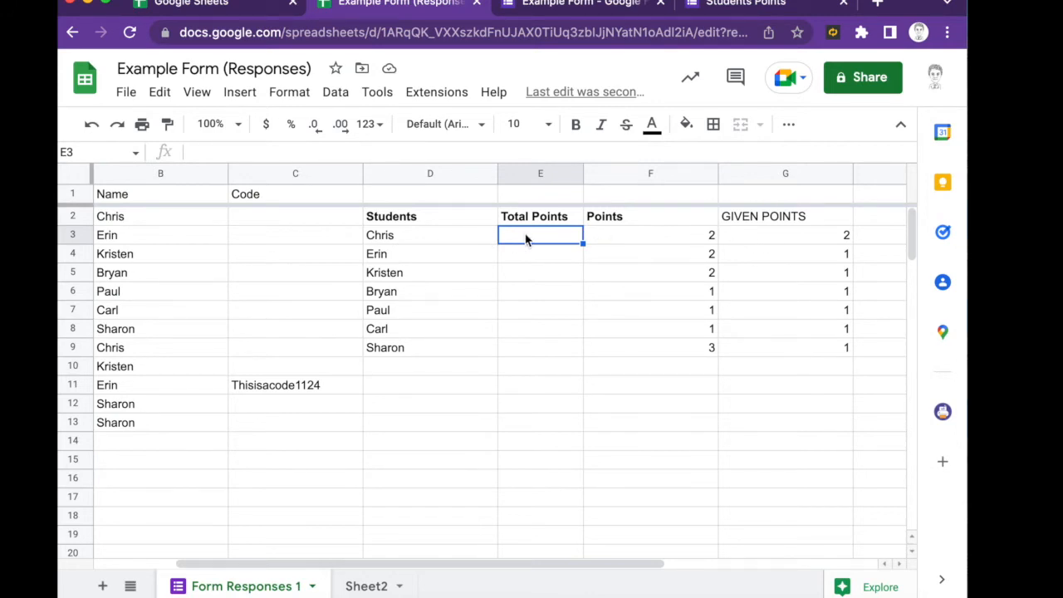
{"action": "type", "text": "="}
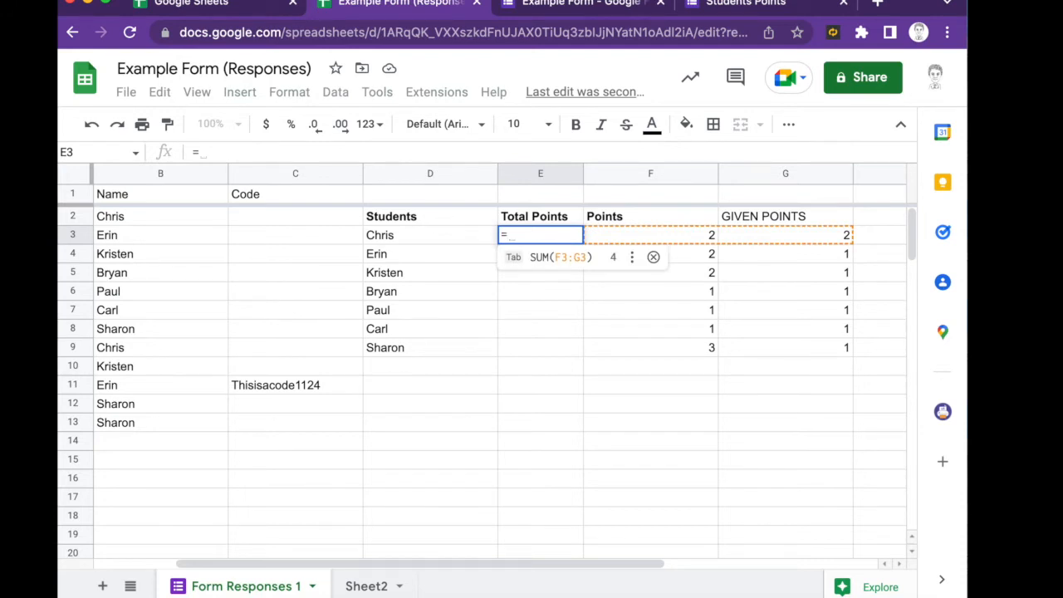
{"action": "type", "text": "sum"}
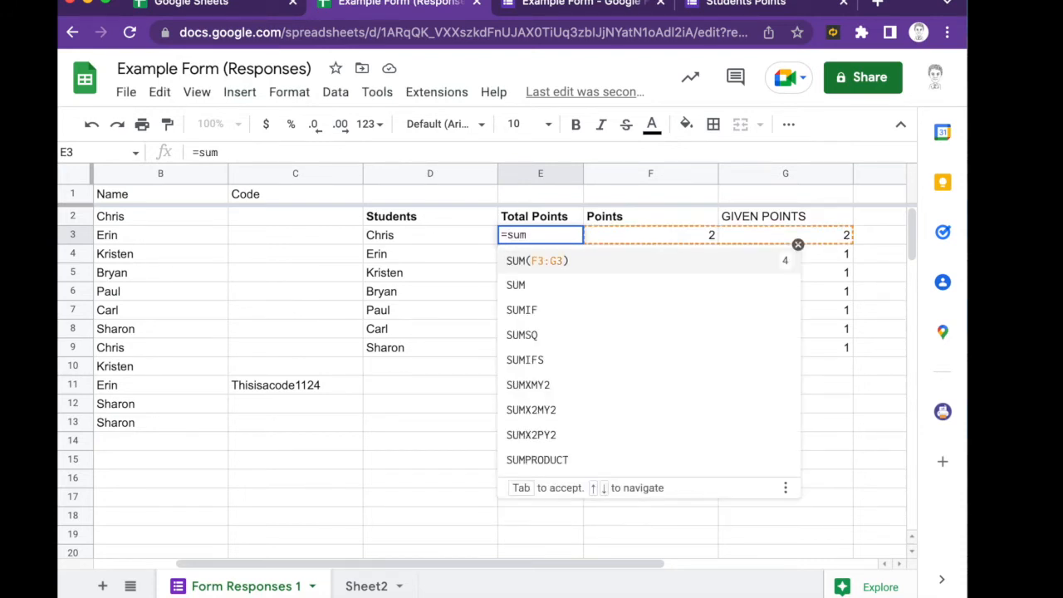
{"action": "type", "text": "("}
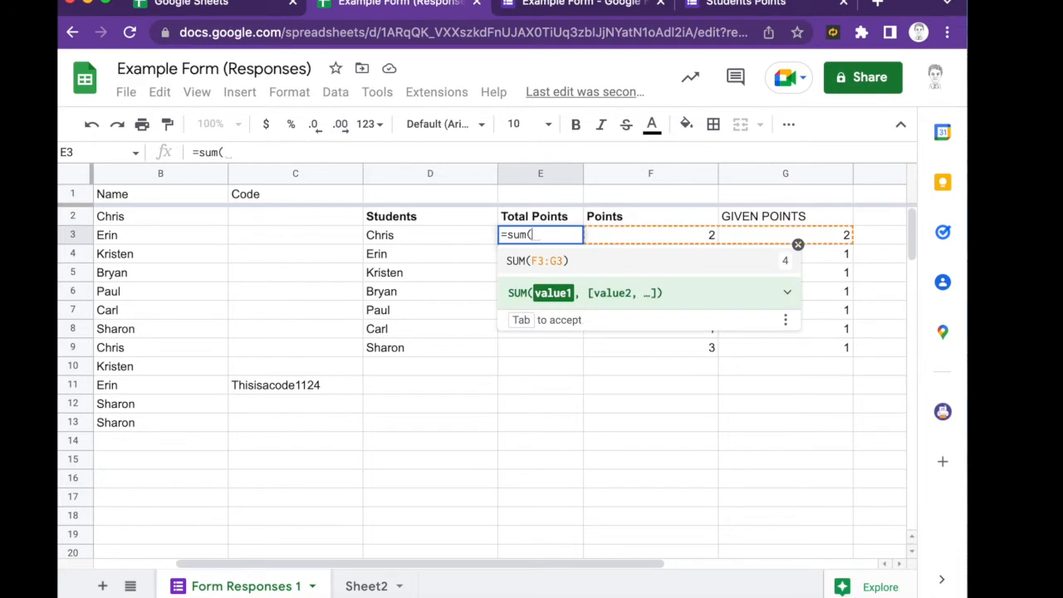
{"action": "type", "text": "f2"}
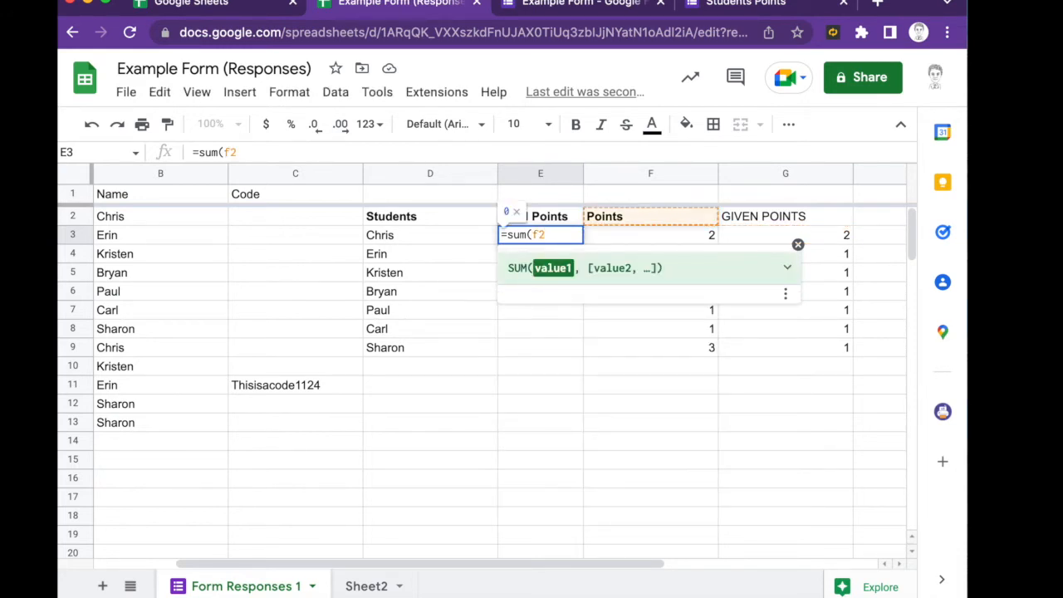
{"action": "type", "text": ":"}
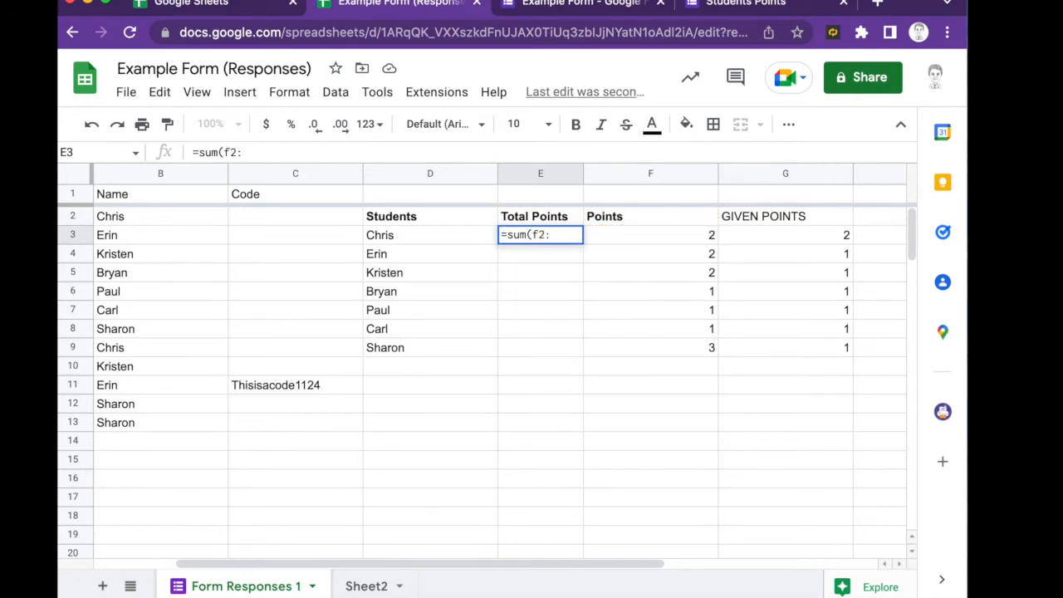
{"action": "type", "text": "g2)"}
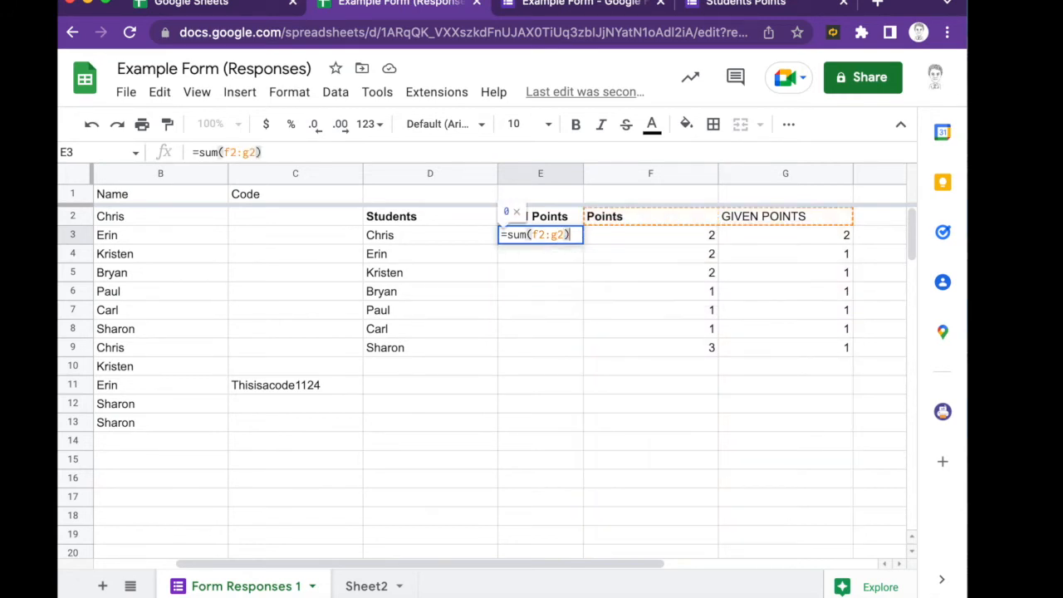
{"action": "key", "text": "Return"}
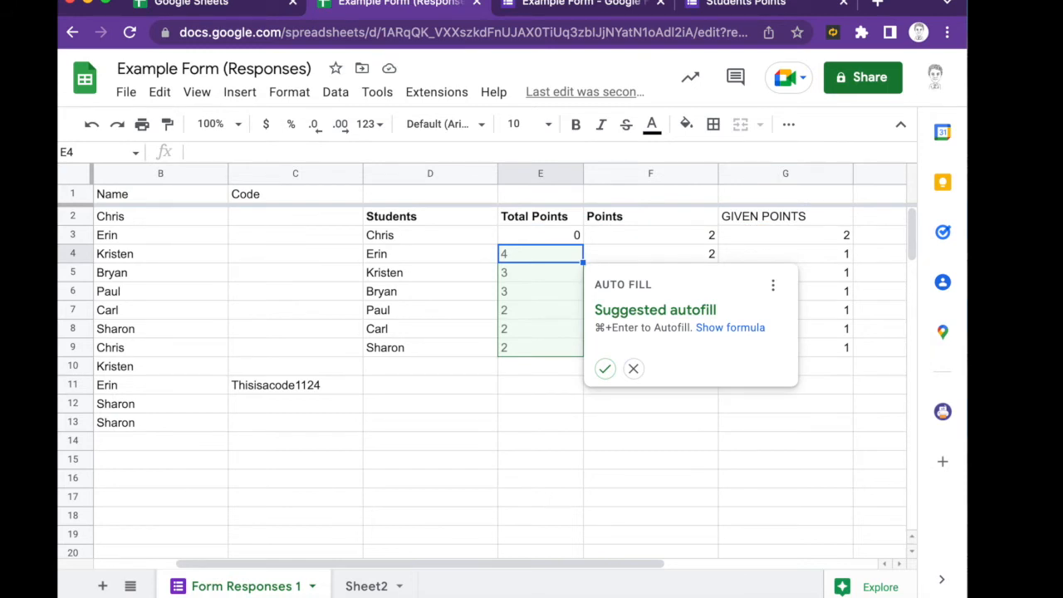
{"action": "left_click", "coordinate": [539, 235]}
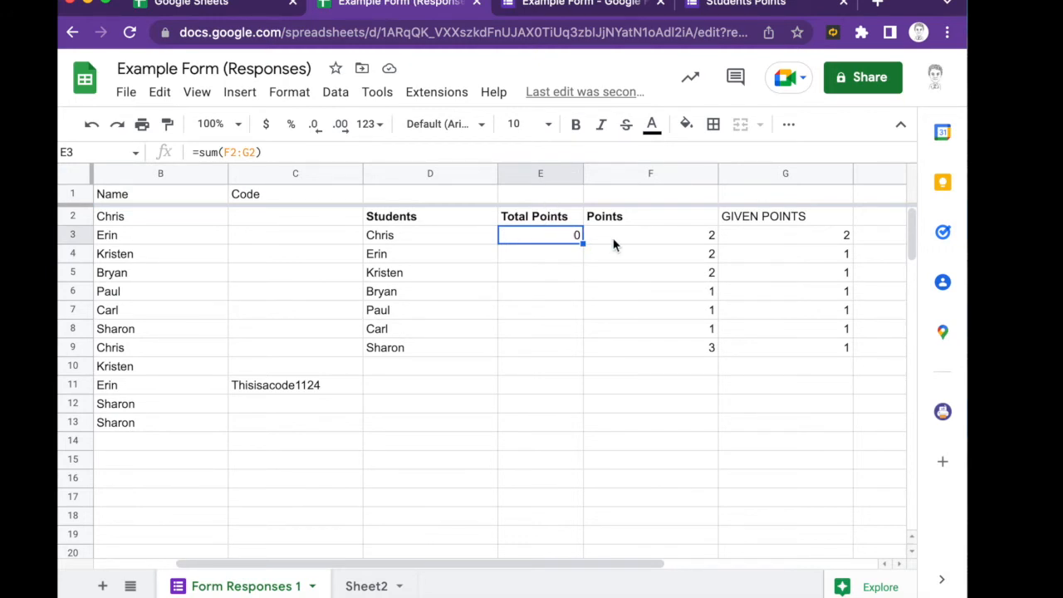
{"action": "left_click", "coordinate": [237, 152]}
{"action": "key", "text": "BackSpace"}
{"action": "type", "text": "3"}
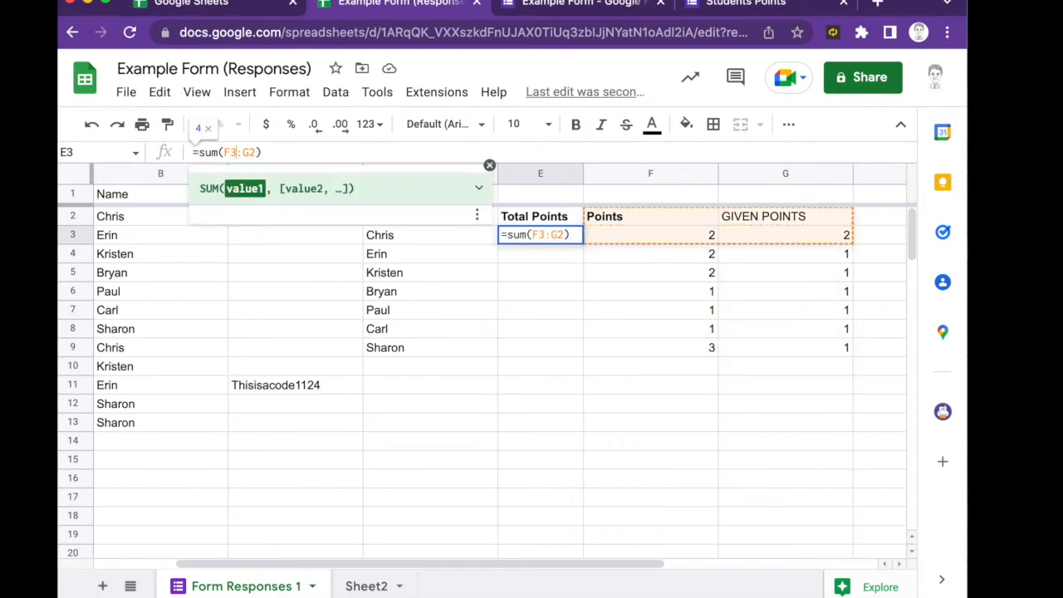
{"action": "key", "text": "BackSpace"}
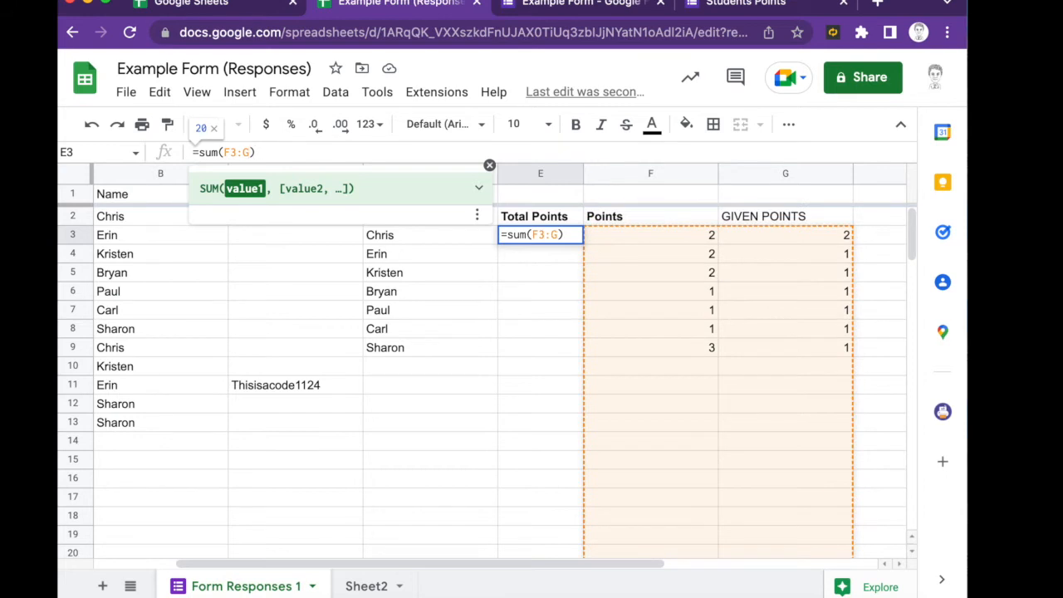
{"action": "key", "text": "Return"}
- Copy the Total Points formula from E3 into E4 through E9
{"action": "key", "text": "Up"}
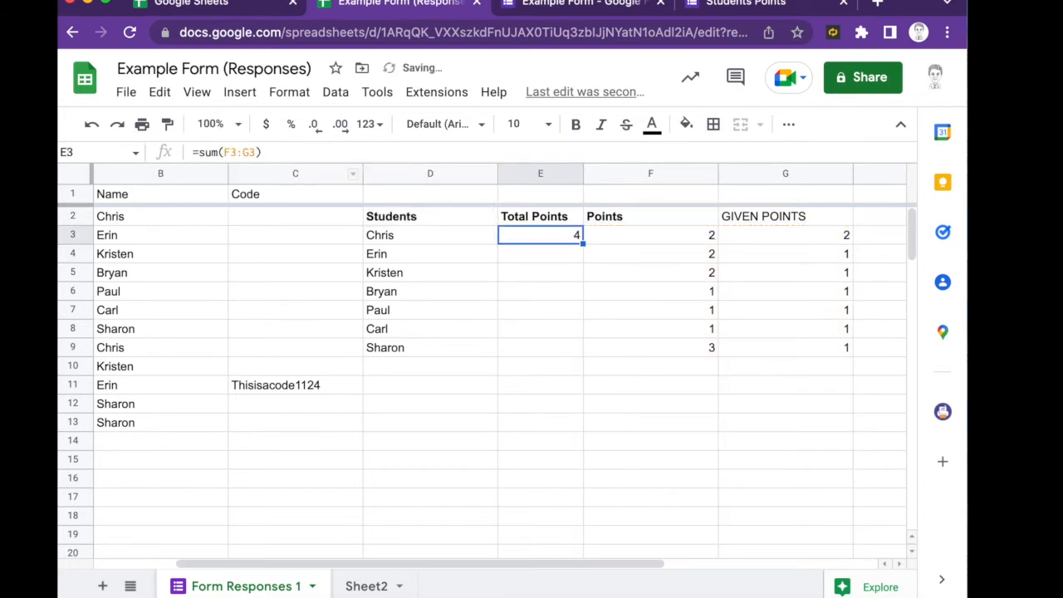
{"action": "key", "text": "ctrl+c"}
{"action": "key", "text": "Down"}
{"action": "key", "text": "ctrl+v"}
{"action": "key", "text": "Down"}
{"action": "key", "text": "ctrl+v"}
{"action": "key", "text": "Down"}
{"action": "key", "text": "ctrl+v"}
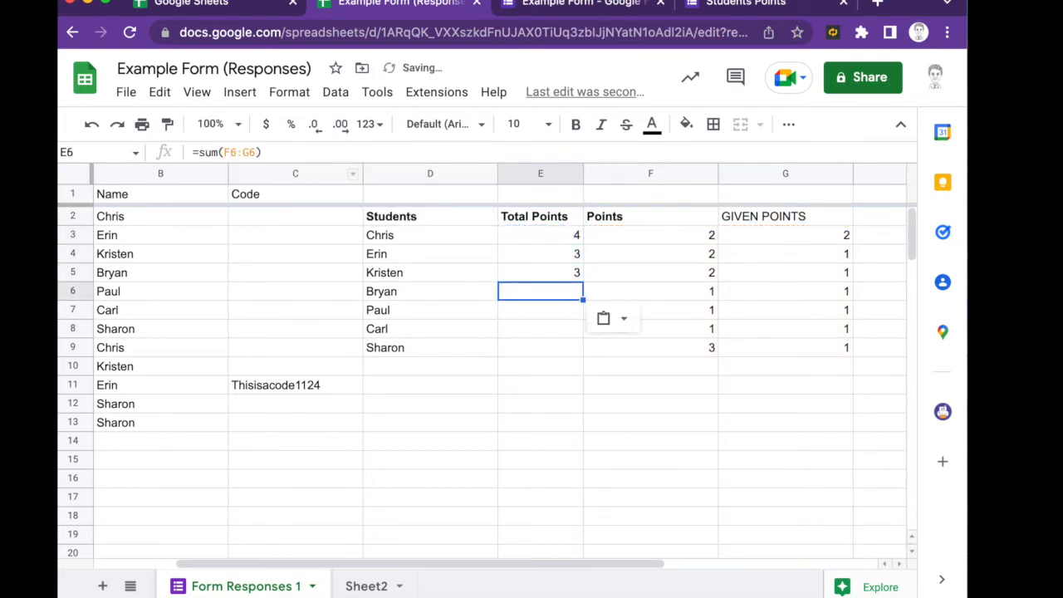
{"action": "key", "text": "Down"}
{"action": "key", "text": "ctrl+v"}
{"action": "key", "text": "Down"}
{"action": "key", "text": "ctrl+v"}
{"action": "key", "text": "Down"}
{"action": "key", "text": "ctrl+v"}
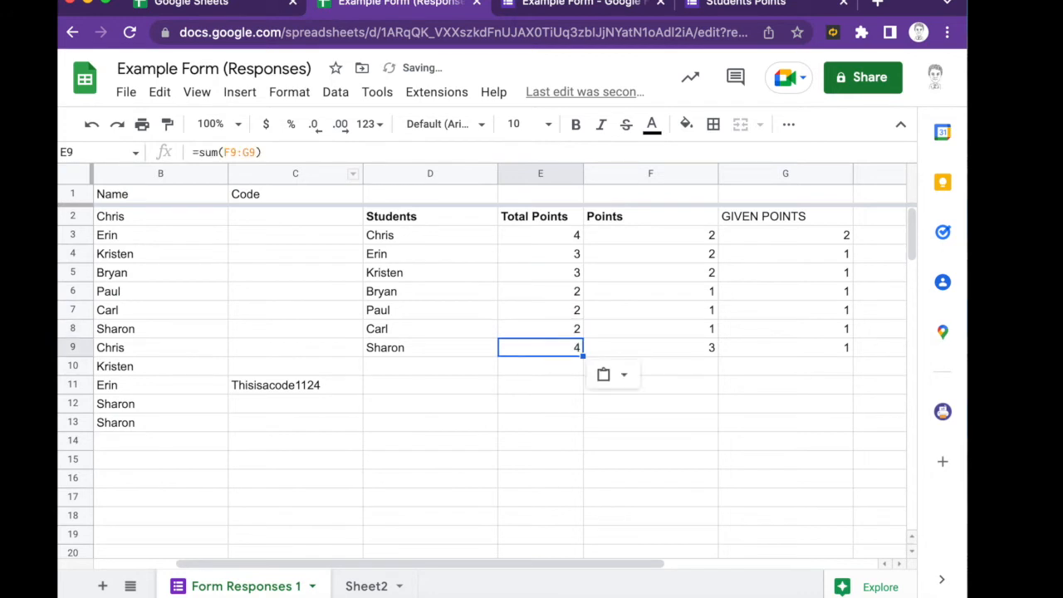
- Review the totals column, then switch to Sheet2
{"action": "key", "text": "Down"}
{"action": "key", "text": "Right"}
{"action": "key", "text": "Right"}
{"action": "key", "text": "Up"}
{"action": "key", "text": "Up"}
{"action": "key", "text": "Up"}
{"action": "key", "text": "Up"}
{"action": "key", "text": "Left"}
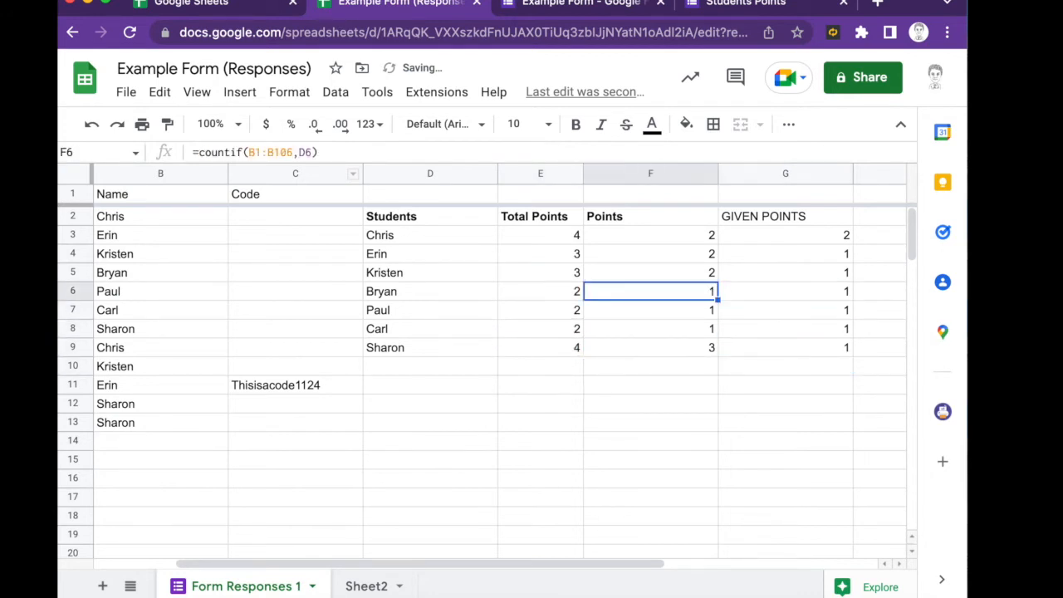
{"action": "key", "text": "Left"}
{"action": "key", "text": "Left"}
{"action": "key", "text": "Left"}
{"action": "key", "text": "Up"}
{"action": "key", "text": "Left"}
{"action": "key", "text": "Left"}
{"action": "key", "text": "Right"}
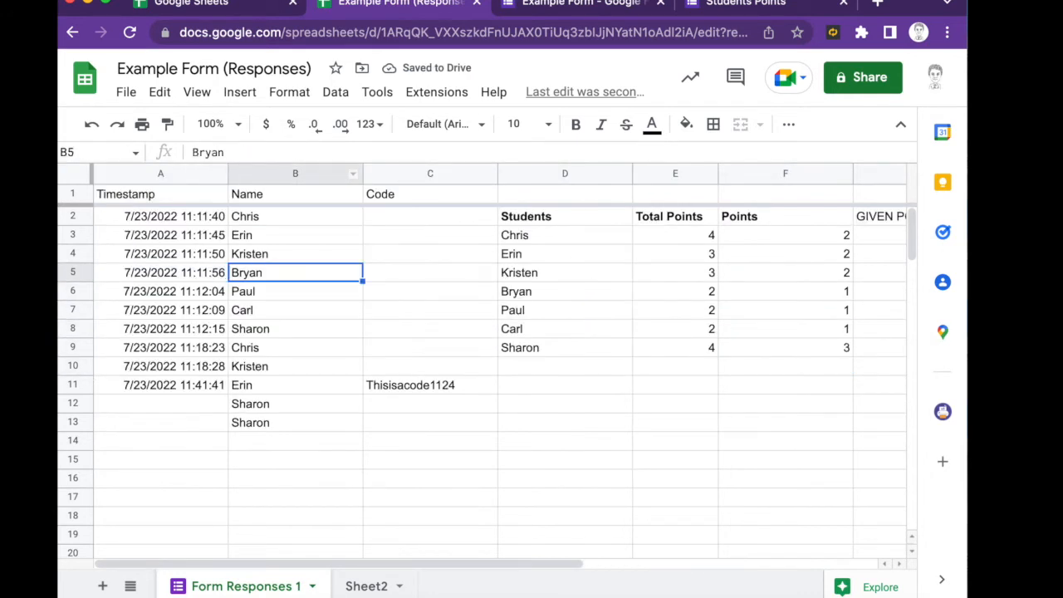
{"action": "key", "text": "Up"}
{"action": "key", "text": "Up"}
{"action": "key", "text": "Up"}
{"action": "key", "text": "alt+Down"}
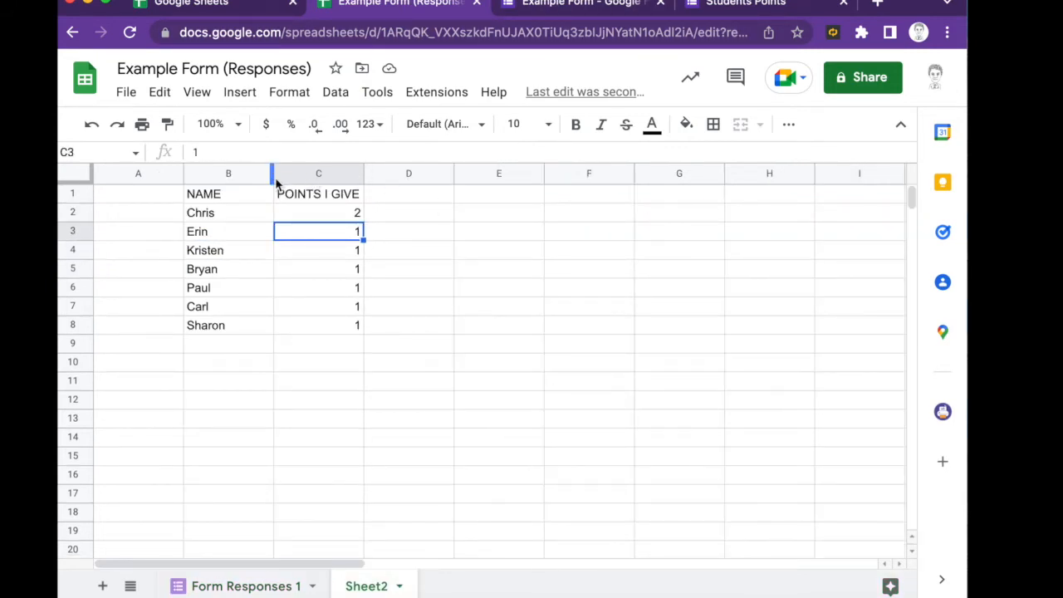
- Insert an empty column beside POINTS I GIVE on Sheet2 and drag it ahead of that column
{"action": "left_click", "coordinate": [326, 218]}
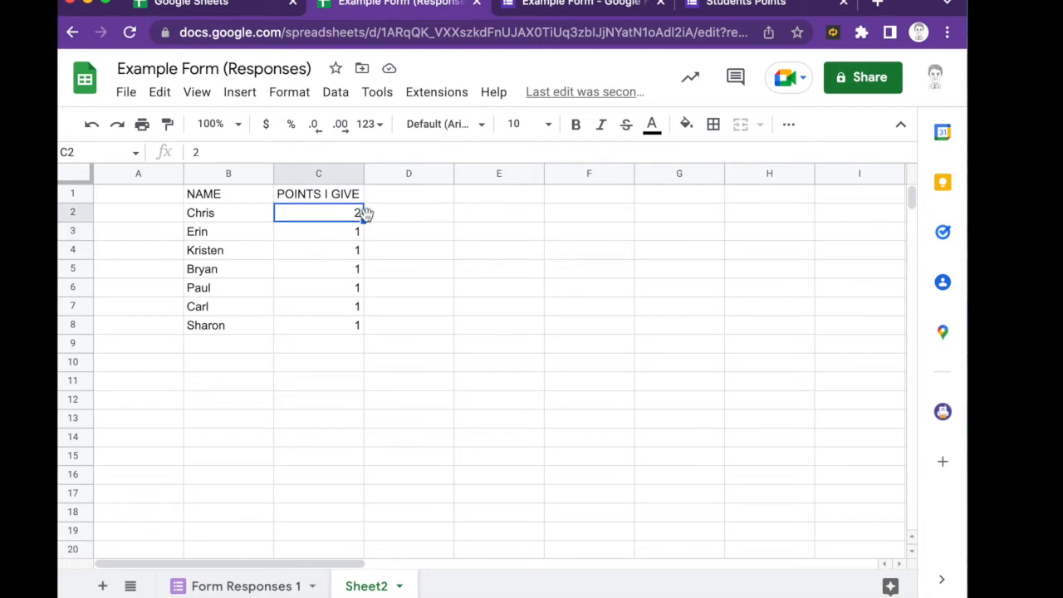
{"action": "left_click", "coordinate": [283, 182]}
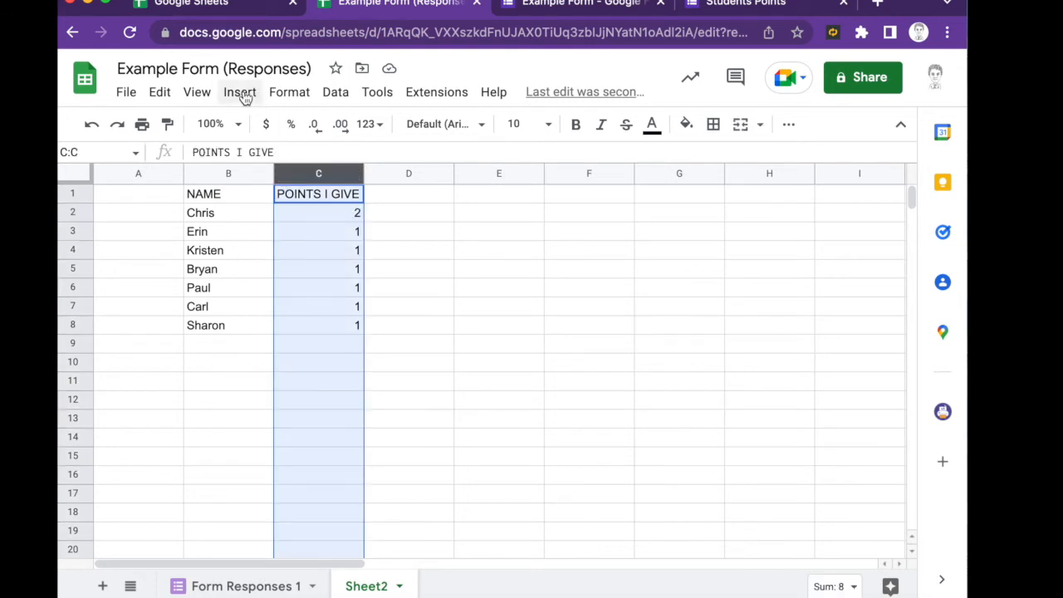
{"action": "left_click", "coordinate": [240, 93]}
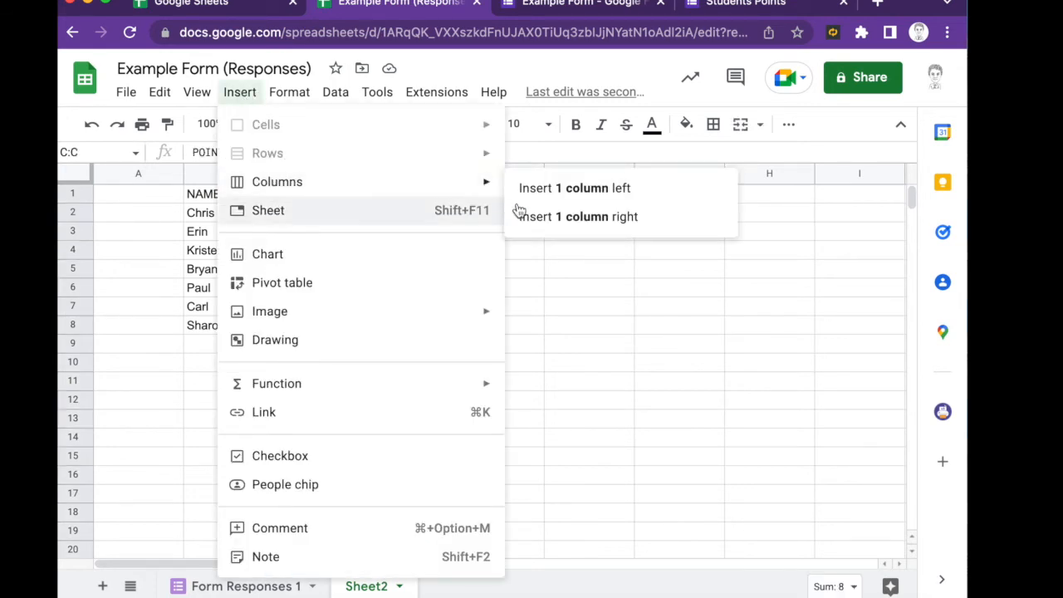
{"action": "left_click", "coordinate": [541, 219]}
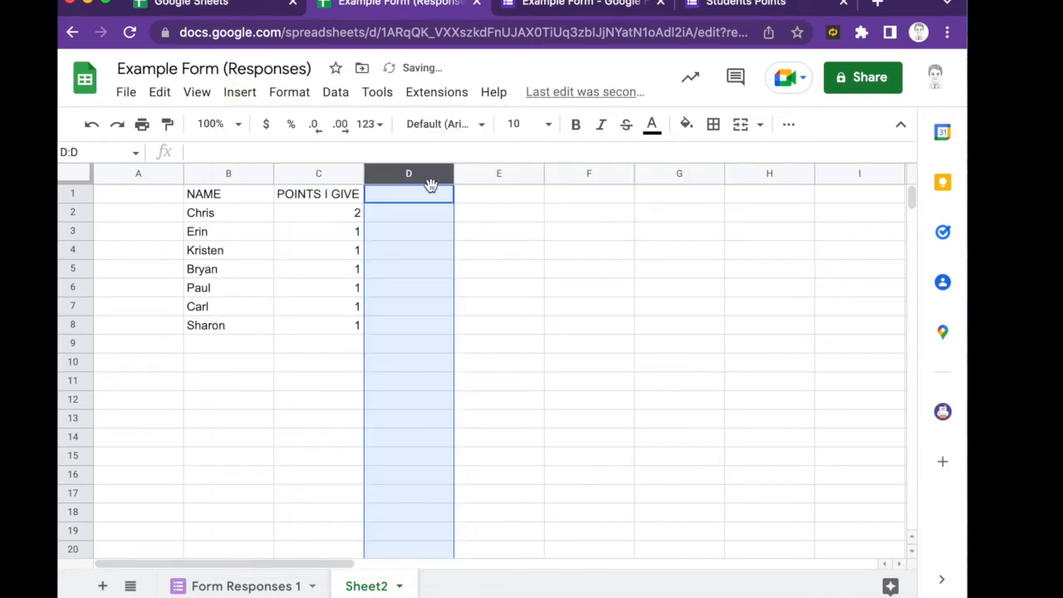
{"action": "left_click_drag", "start_coordinate": [423, 178], "coordinate": [285, 185]}
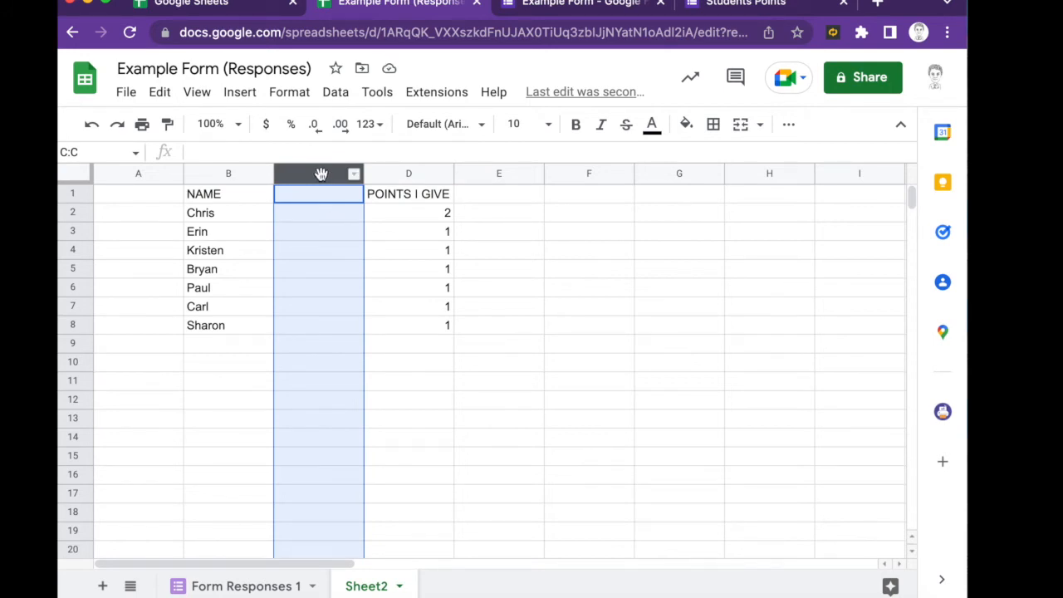
- Undo the empty column beside the names and select the POINTS I GIVE range C1:C8
{"action": "left_click_drag", "start_coordinate": [318, 196], "coordinate": [404, 200]}
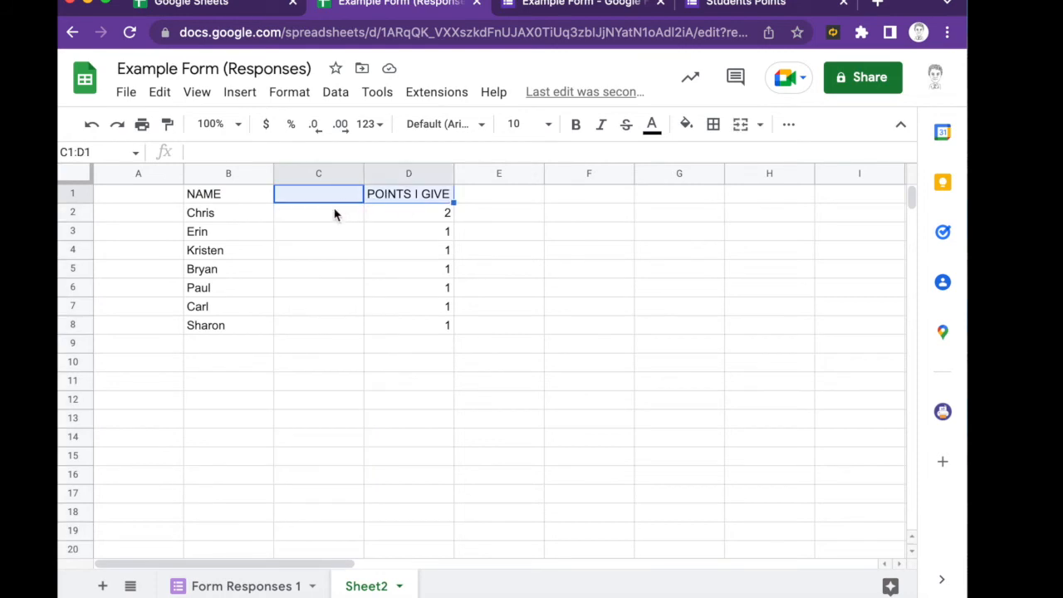
{"action": "key", "text": "super+z"}
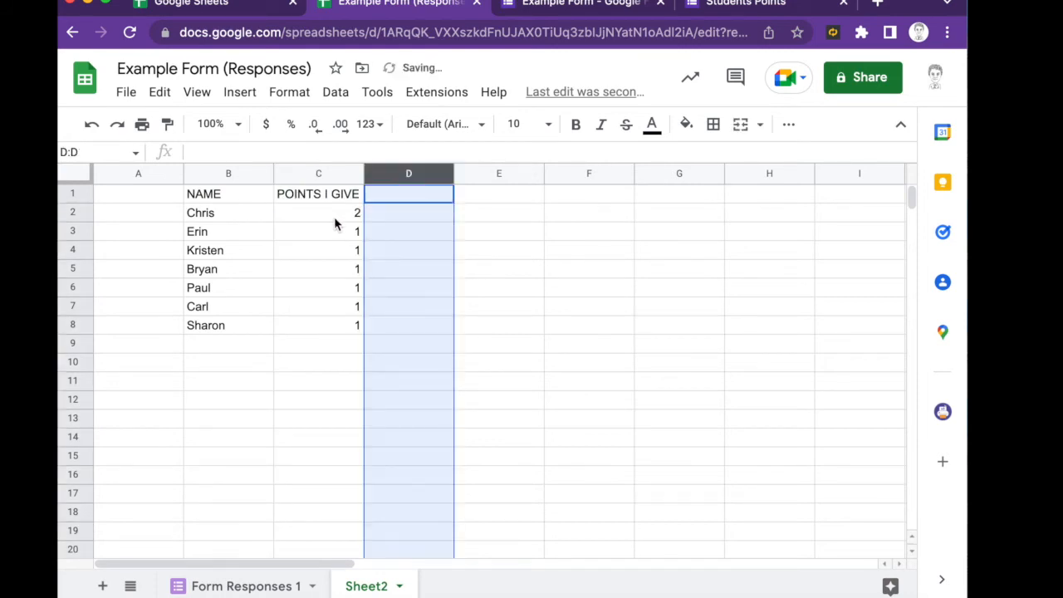
{"action": "left_click", "coordinate": [325, 202]}
{"action": "left_click", "coordinate": [333, 209]}
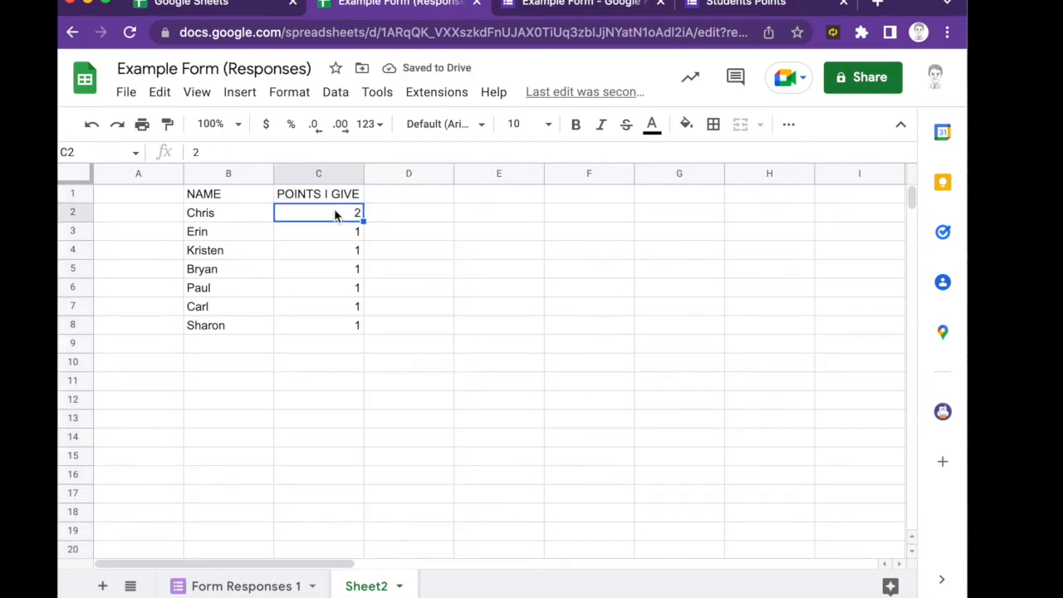
{"action": "left_click", "coordinate": [333, 194]}
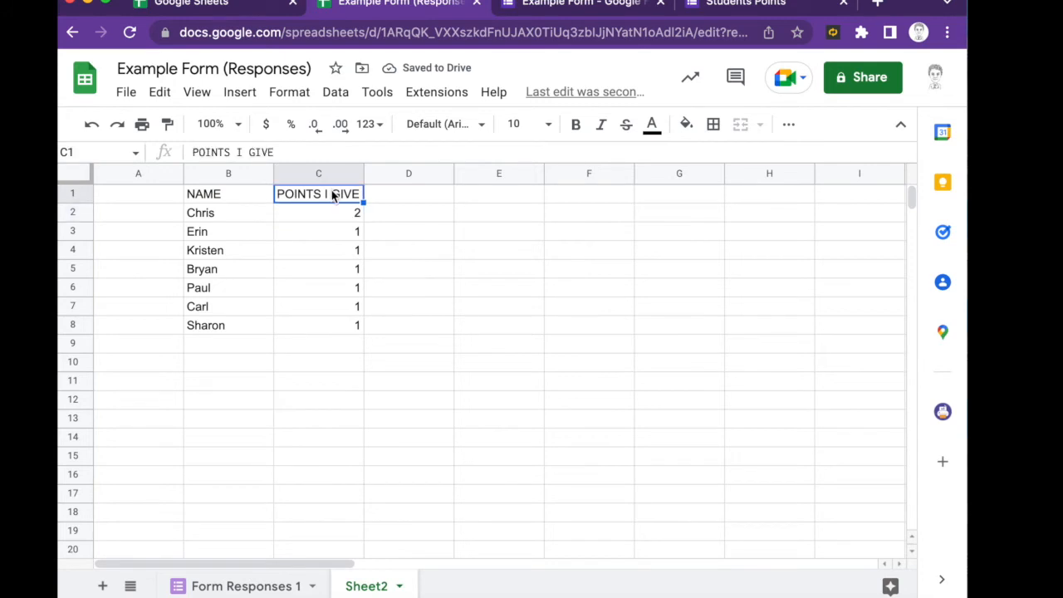
{"action": "left_click", "coordinate": [337, 328], "text": "shift"}
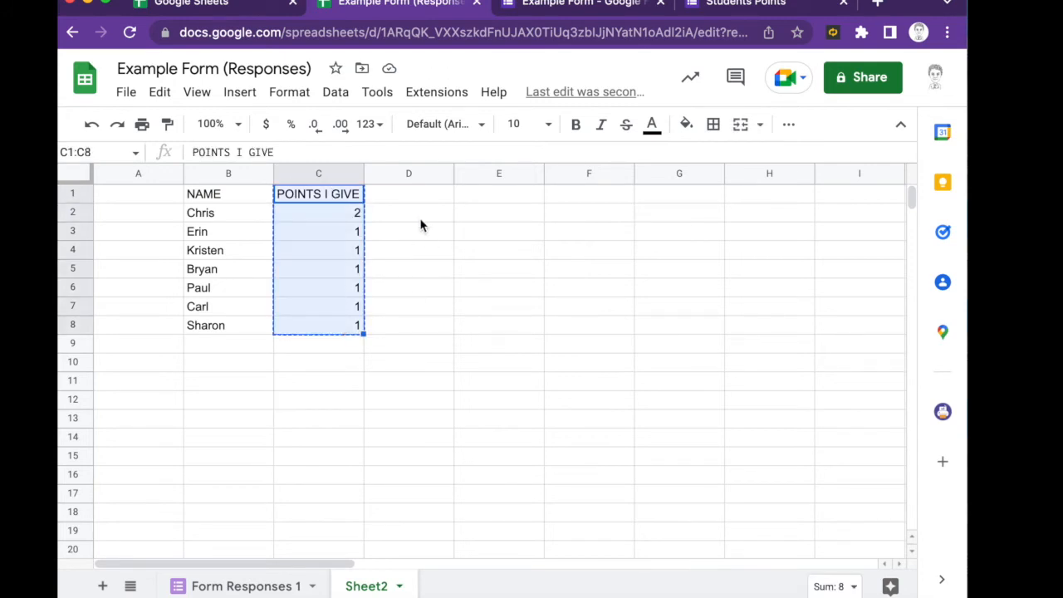
- Copy the points column into D1 and enter =sum(D2:I2) in C2
{"action": "key", "text": "super+c"}
{"action": "left_click", "coordinate": [415, 193]}
{"action": "key", "text": "super+v"}
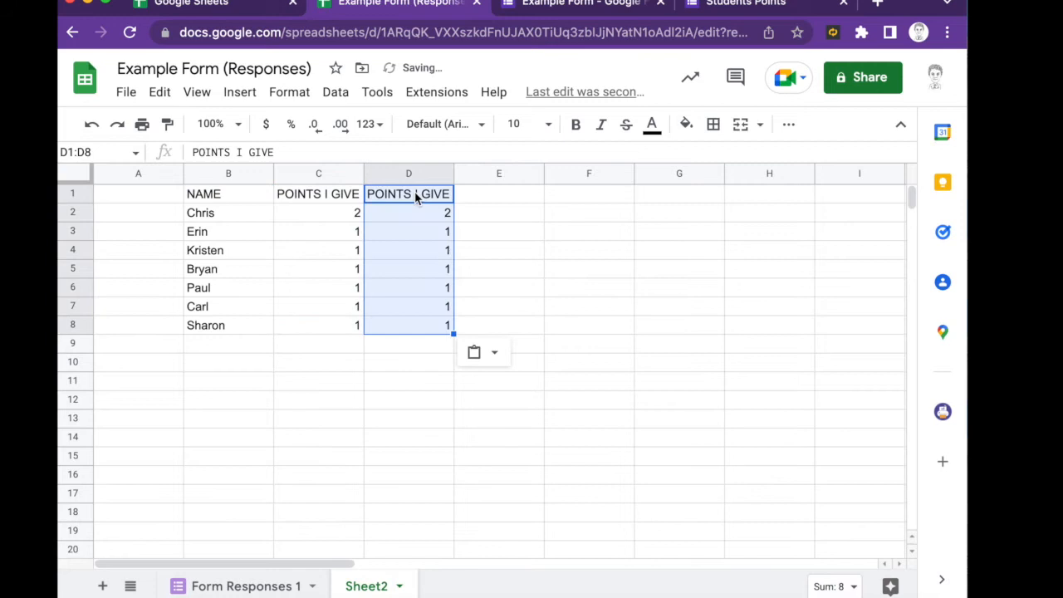
{"action": "left_click", "coordinate": [344, 212]}
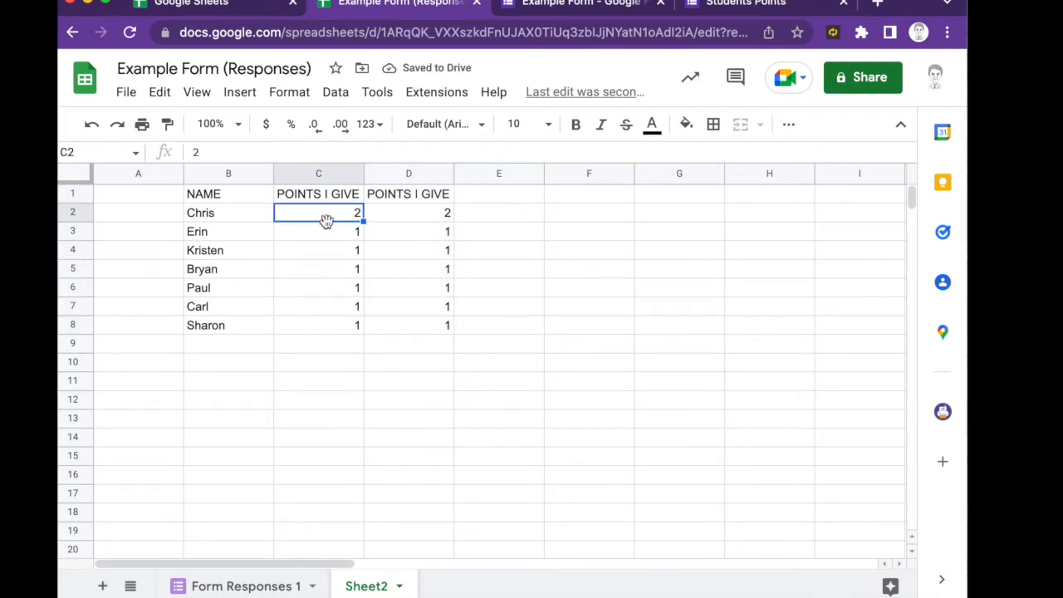
{"action": "type", "text": "s"}
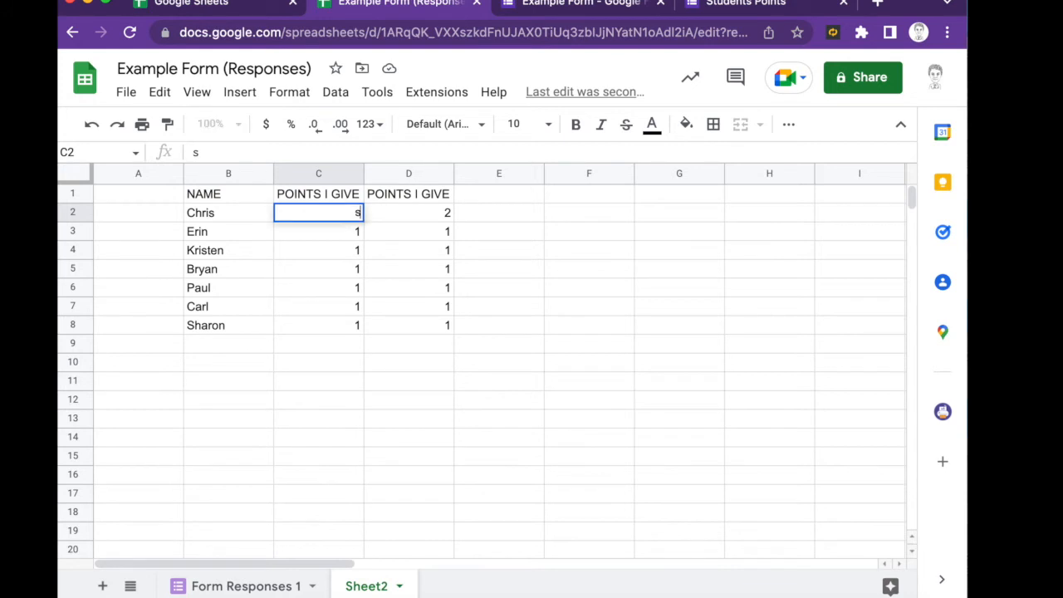
{"action": "type", "text": "um"}
{"action": "key", "text": "BackSpace"}
{"action": "key", "text": "BackSpace"}
{"action": "key", "text": "BackSpace"}
{"action": "type", "text": "=sum"}
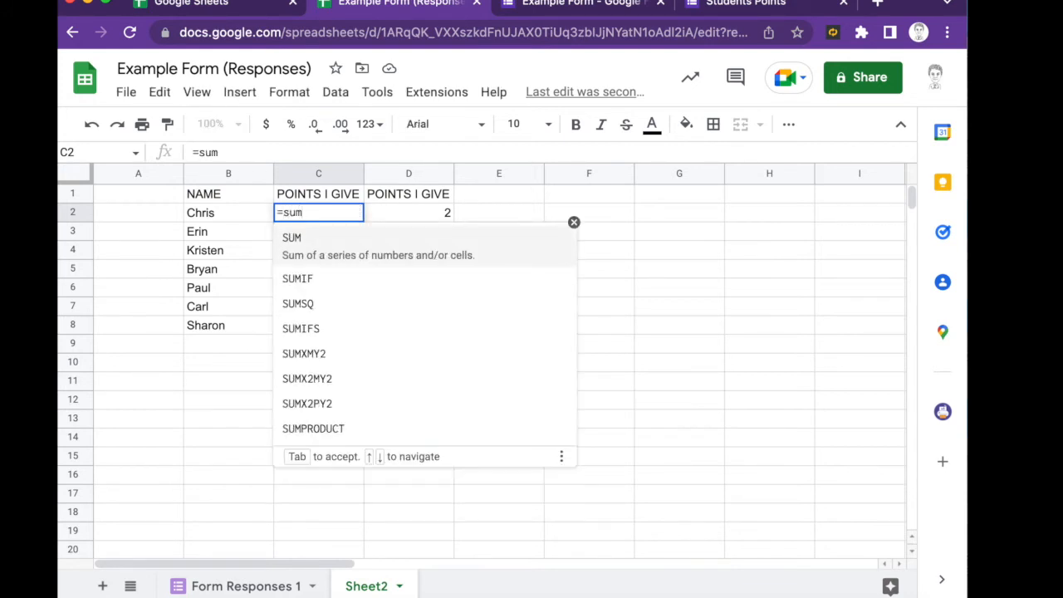
{"action": "type", "text": "d"}
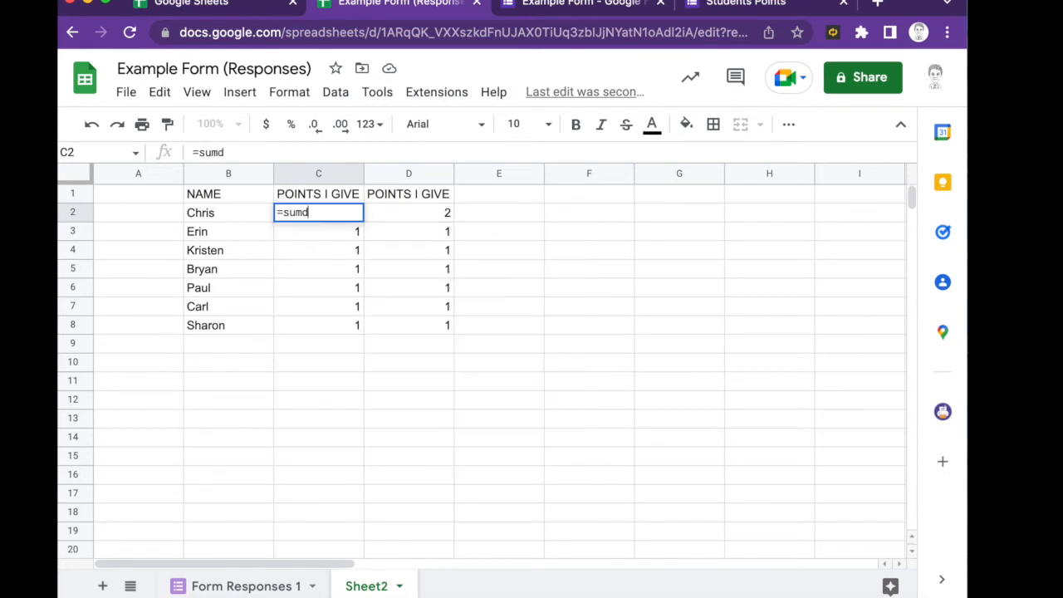
{"action": "key", "text": "BackSpace"}
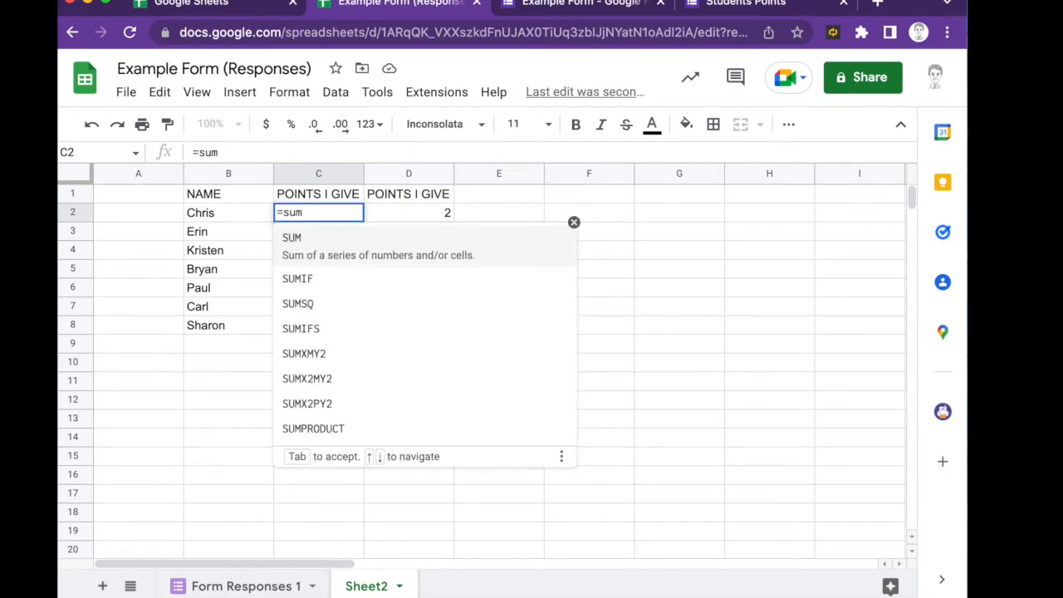
{"action": "type", "text": "(d2:"}
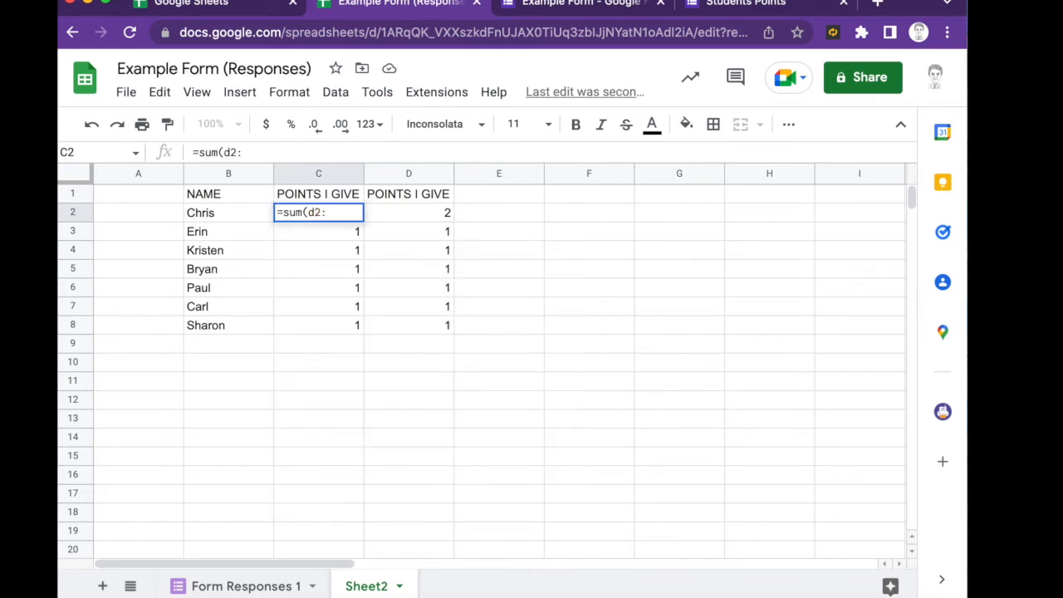
{"action": "type", "text": "i2"}
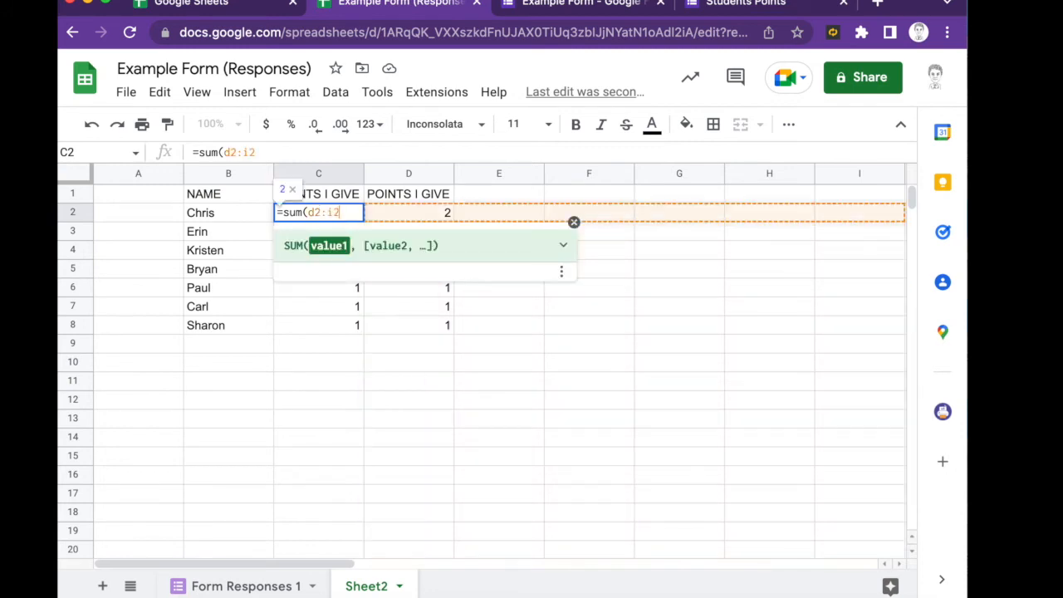
{"action": "type", "text": ")"}
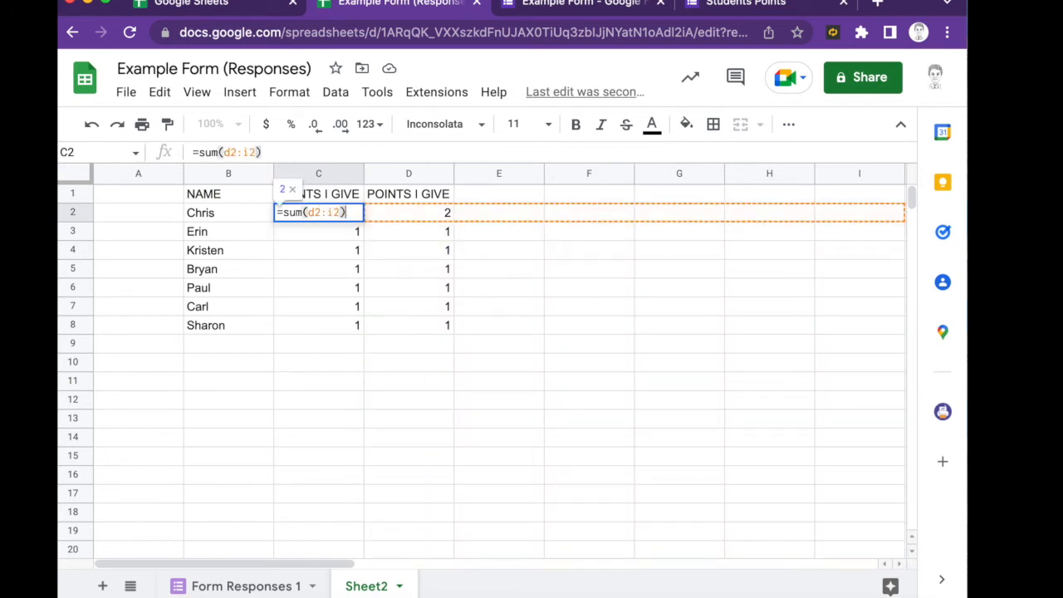
{"action": "key", "text": "Return"}
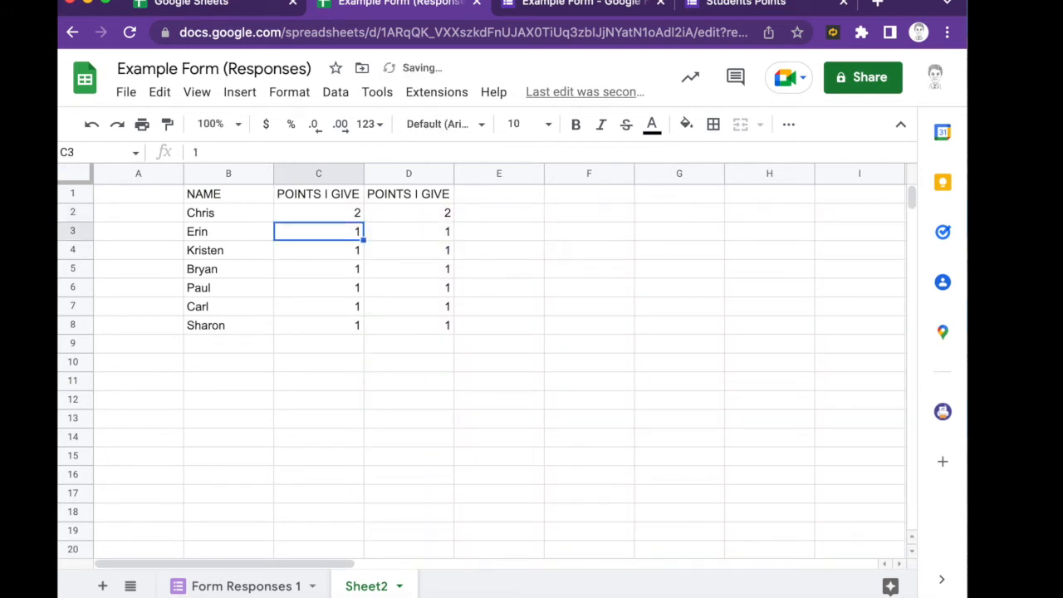
- Copy the C2 sum formula down column C through the last student's row
{"action": "left_click", "coordinate": [318, 212]}
{"action": "key", "text": "ctrl+c"}
{"action": "key", "text": "Down"}
{"action": "key", "text": "ctrl+v"}
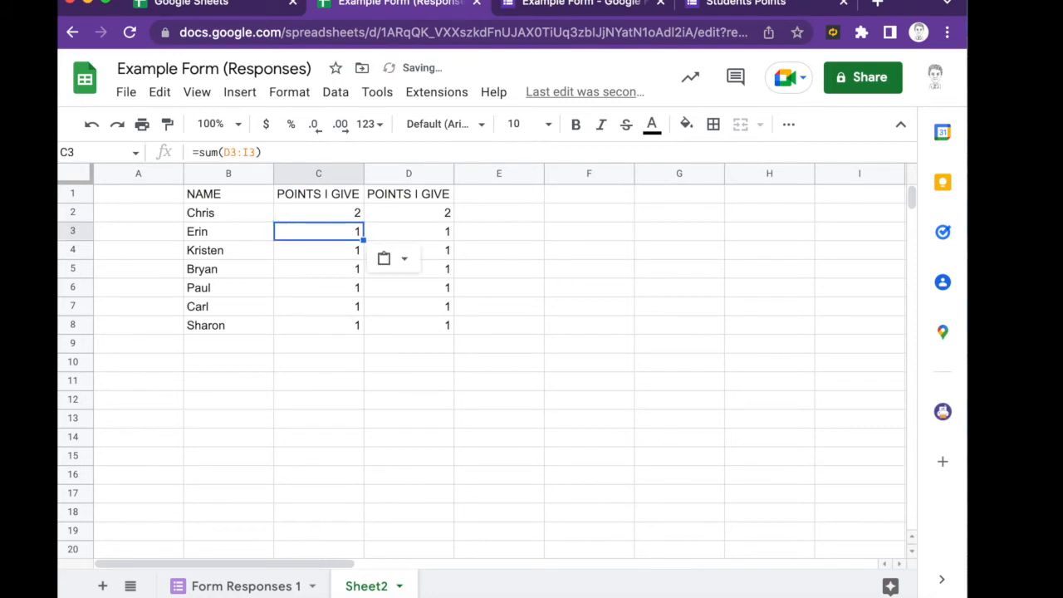
{"action": "key", "text": "Down"}
{"action": "key", "text": "ctrl+v"}
{"action": "key", "text": "Down"}
{"action": "key", "text": "ctrl+v"}
{"action": "key", "text": "Down"}
{"action": "key", "text": "ctrl+v"}
{"action": "key", "text": "Down"}
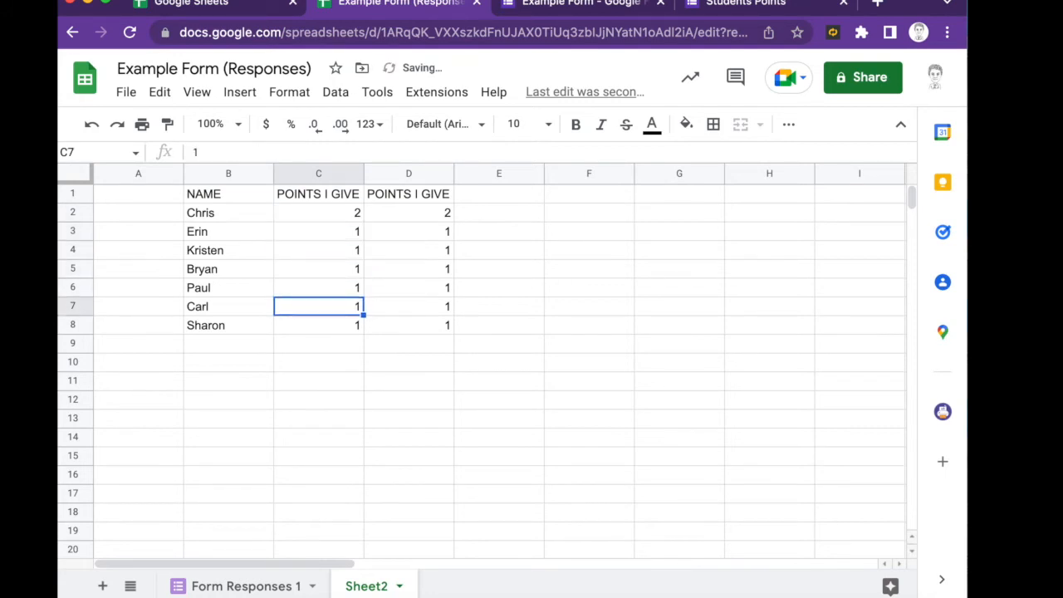
{"action": "key", "text": "Down"}
{"action": "key", "text": "ctrl+v"}
- Enter 1 in column E for every student, E2 through E8
{"action": "key", "text": "Right"}
{"action": "key", "text": "Right"}
{"action": "key", "text": "Up"}
{"action": "key", "text": "Up"}
{"action": "key", "text": "Up"}
{"action": "key", "text": "Up"}
{"action": "key", "text": "Up"}
{"action": "key", "text": "Up"}
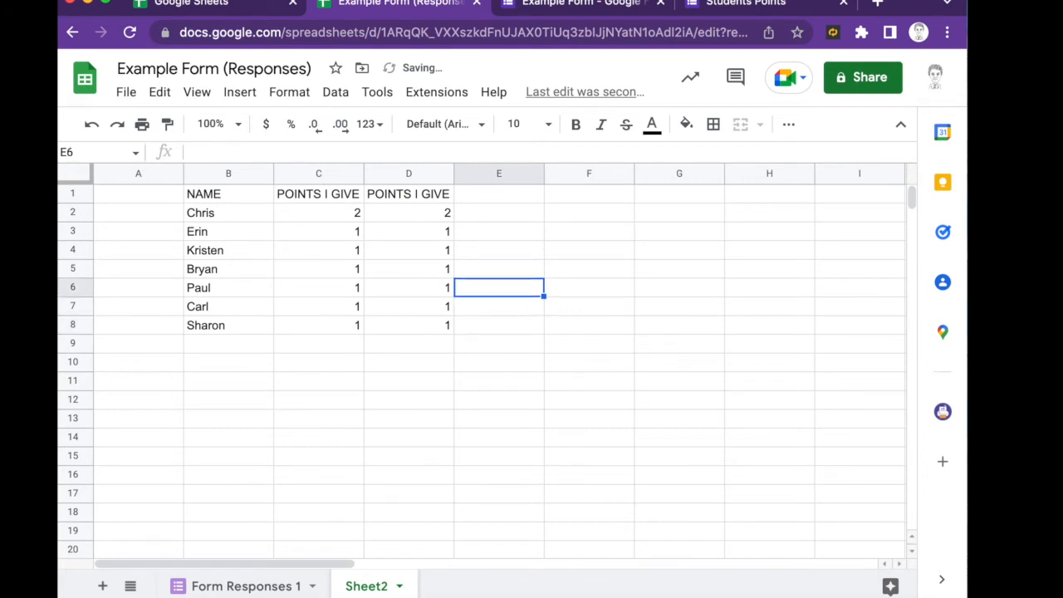
{"action": "type", "text": "1"}
{"action": "key", "text": "Return"}
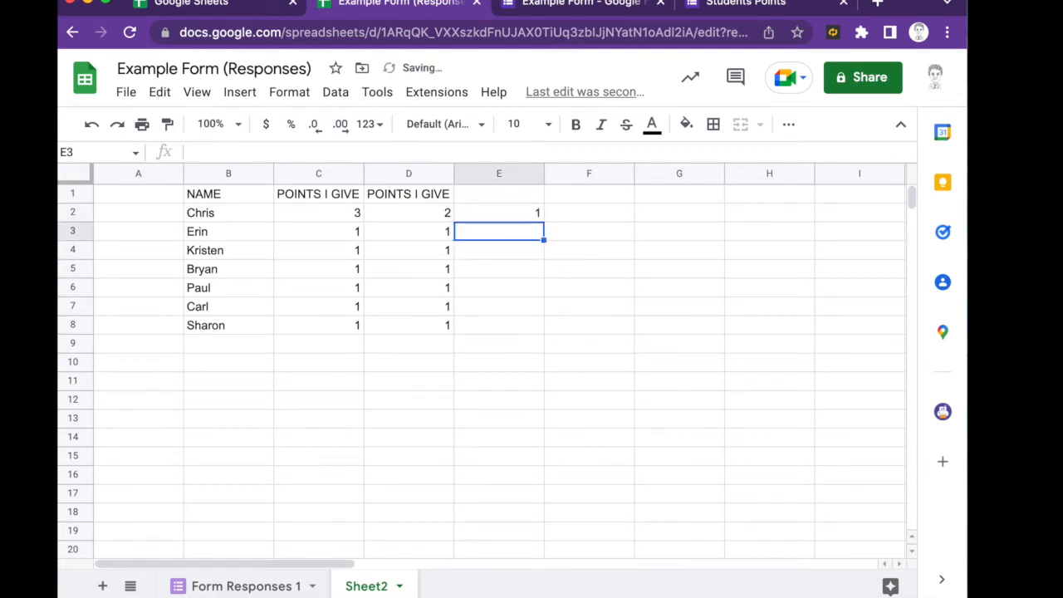
{"action": "type", "text": "1"}
{"action": "key", "text": "Return"}
{"action": "type", "text": "1"}
{"action": "key", "text": "Return"}
{"action": "type", "text": "1"}
{"action": "key", "text": "Return"}
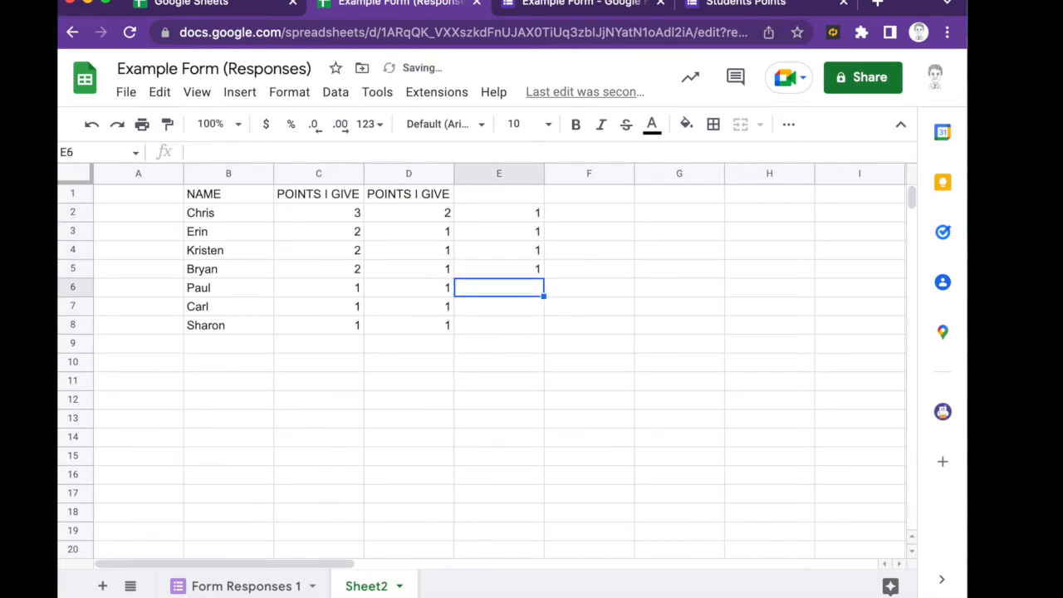
{"action": "type", "text": "1"}
{"action": "key", "text": "Return"}
{"action": "type", "text": "1"}
{"action": "key", "text": "Return"}
{"action": "type", "text": "1"}
{"action": "key", "text": "Return"}
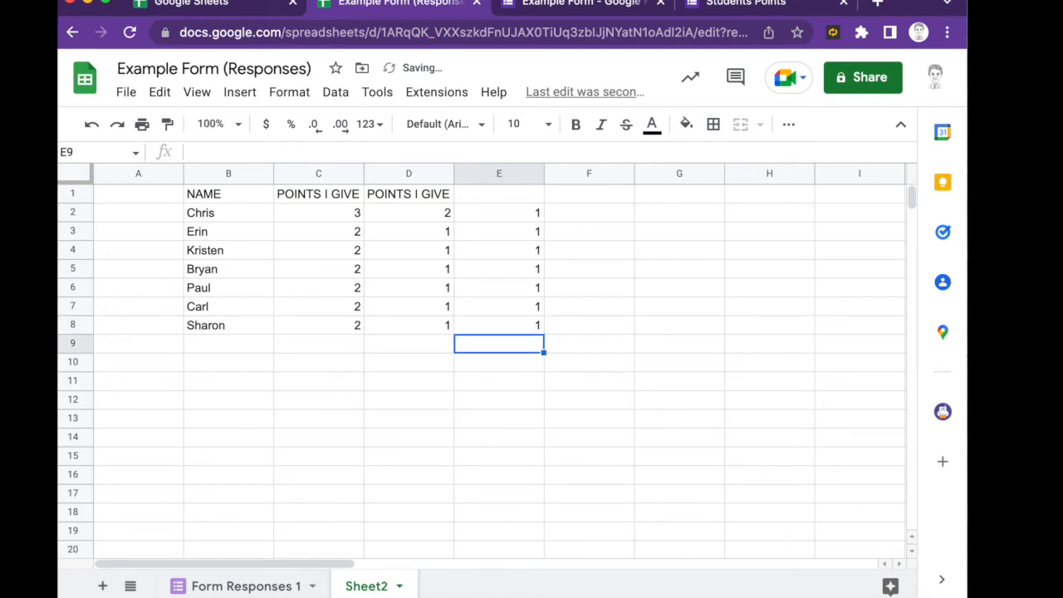
- Glance at Form Responses 1, then review the sum formulas in Sheet2's column C
{"action": "left_click", "coordinate": [259, 587]}
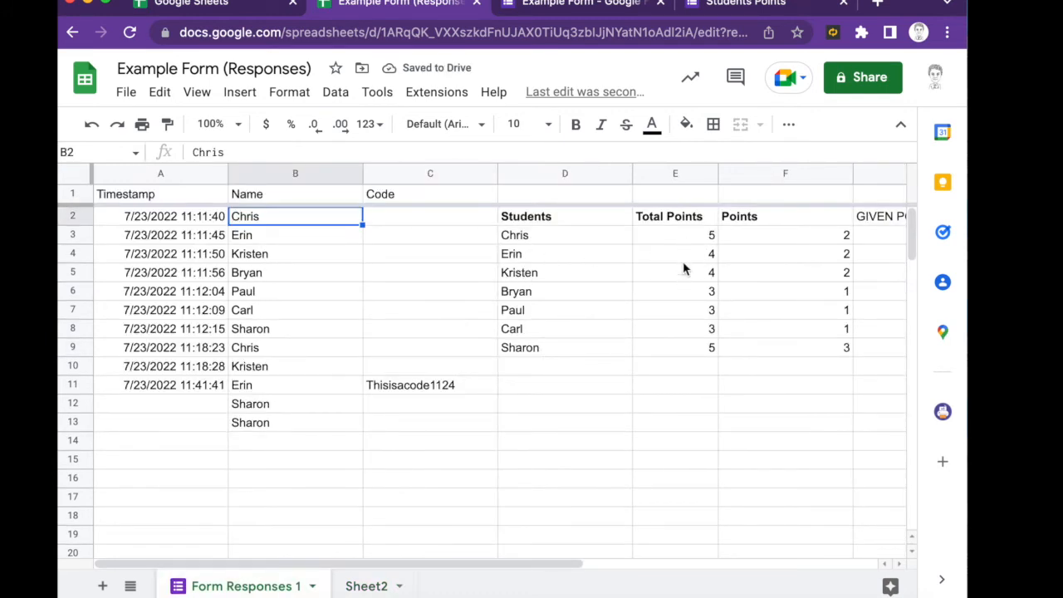
{"action": "scroll", "coordinate": [821, 274], "scroll_direction": "right", "scroll_amount": 4}
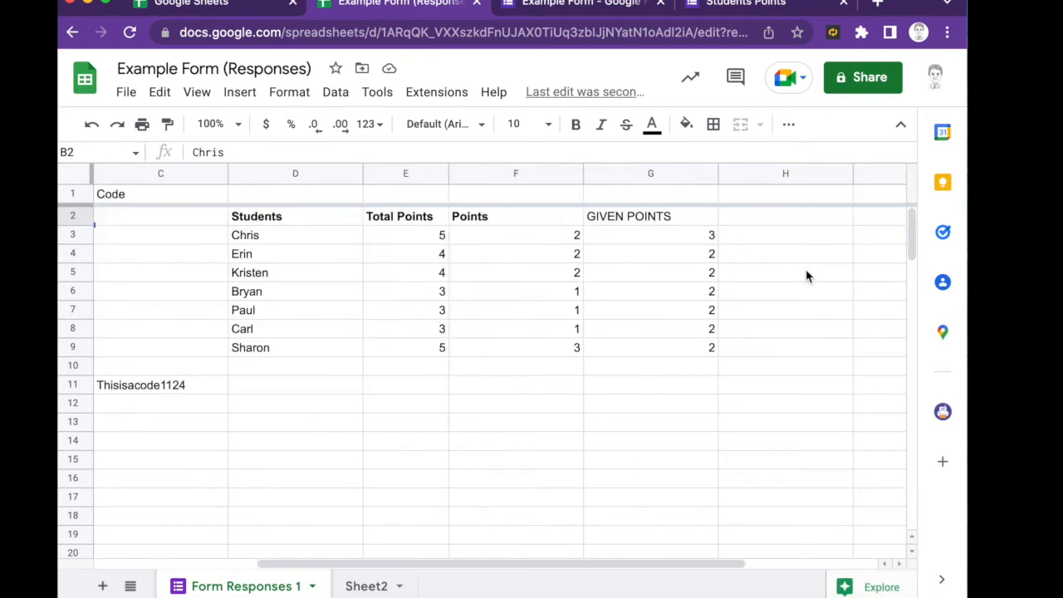
{"action": "left_click", "coordinate": [366, 585]}
{"action": "left_click", "coordinate": [316, 219]}
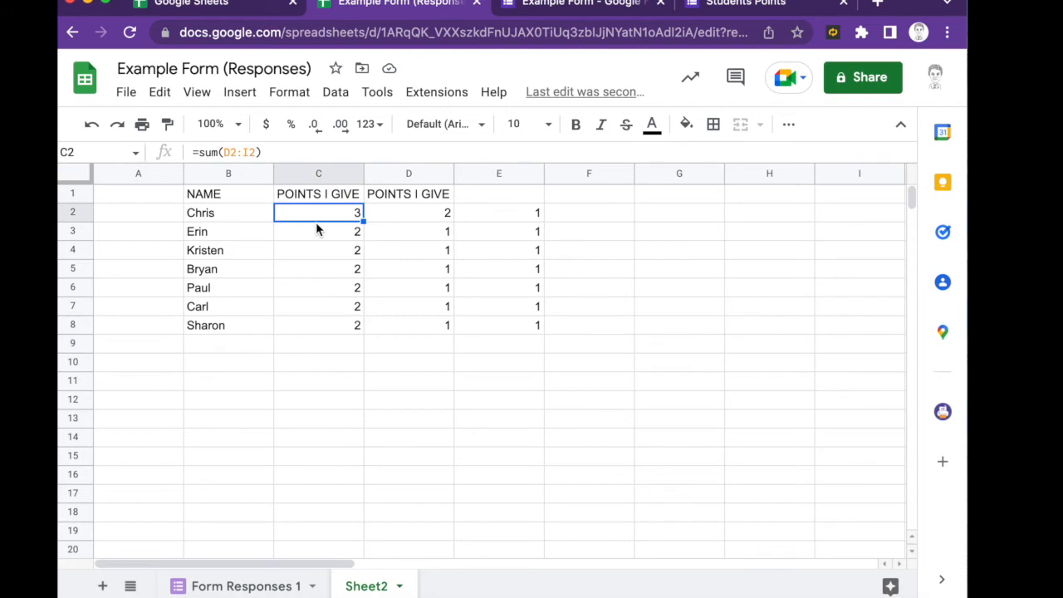
{"action": "key", "text": "Down"}
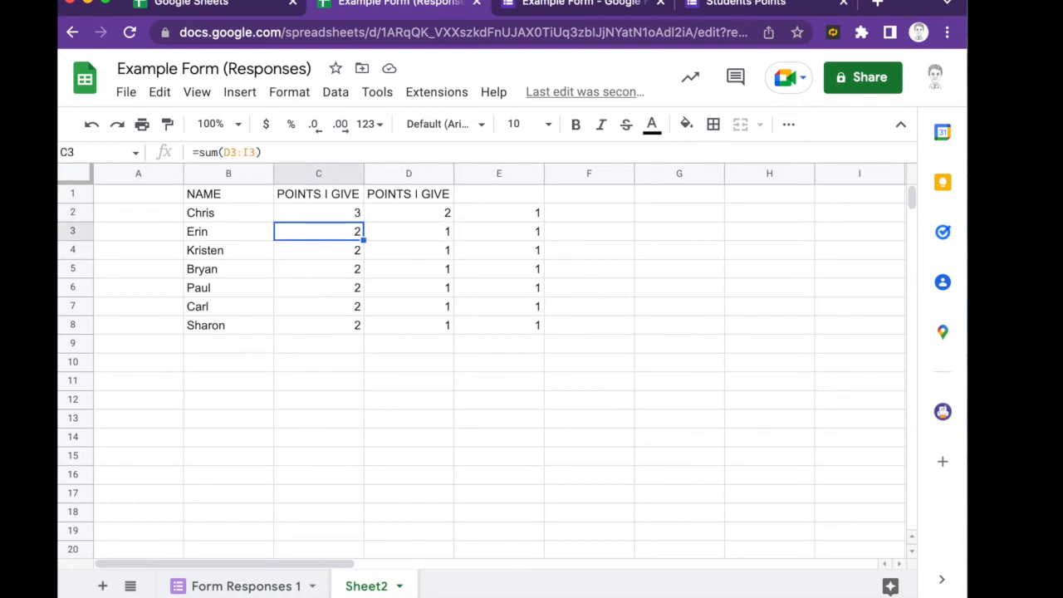
{"action": "key", "text": "Up"}
{"action": "key", "text": "Up"}
{"action": "key", "text": "Down"}
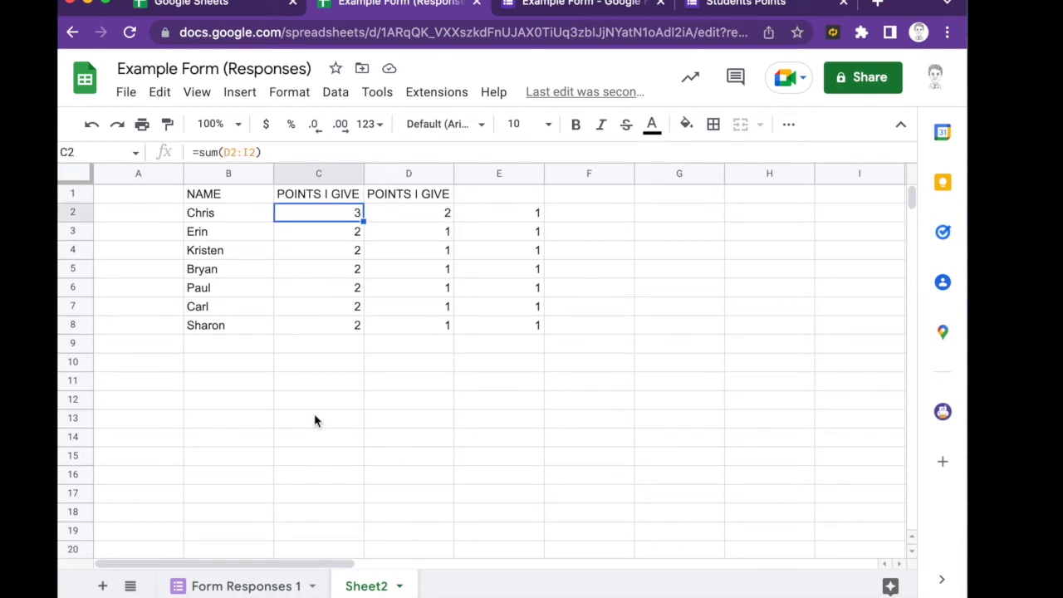
- Inspect the Points count and GIVEN POINTS formulas on Form Responses 1, then return to Sheet2's F2
{"action": "left_click", "coordinate": [246, 586]}
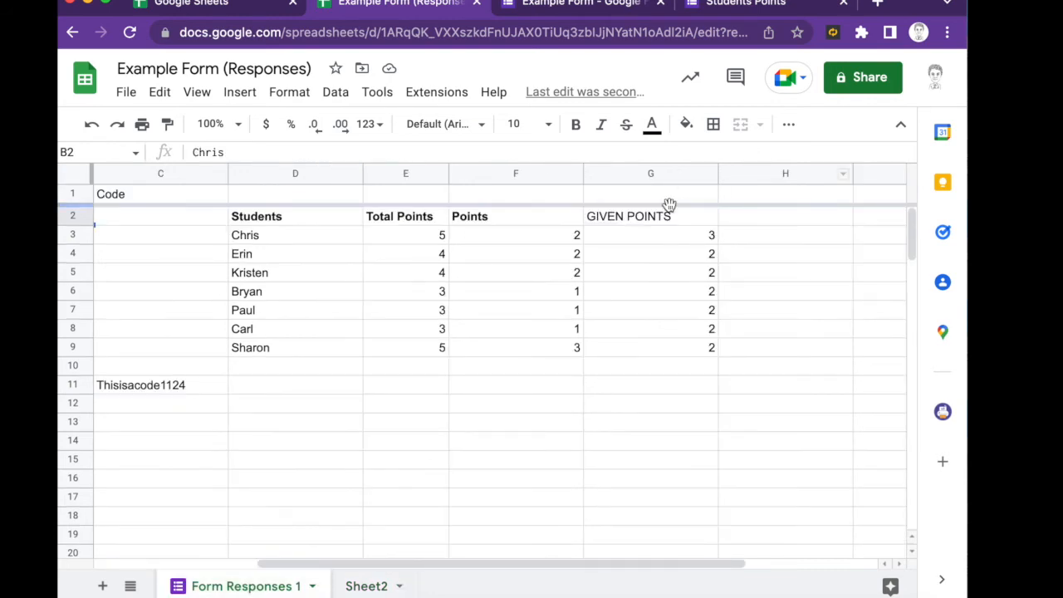
{"action": "left_click", "coordinate": [508, 241]}
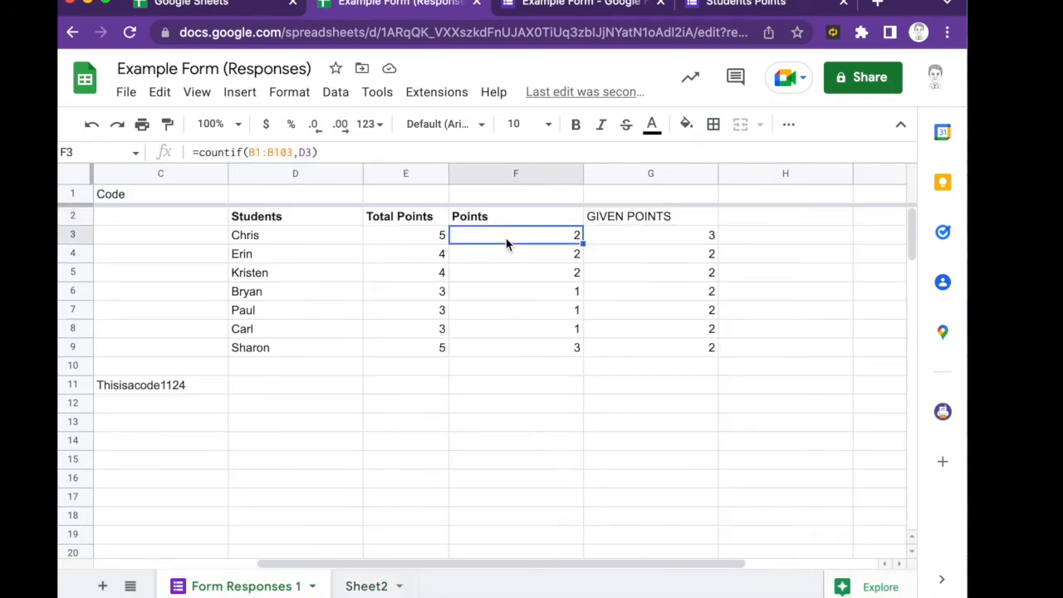
{"action": "left_click", "coordinate": [633, 235]}
{"action": "left_click", "coordinate": [366, 586]}
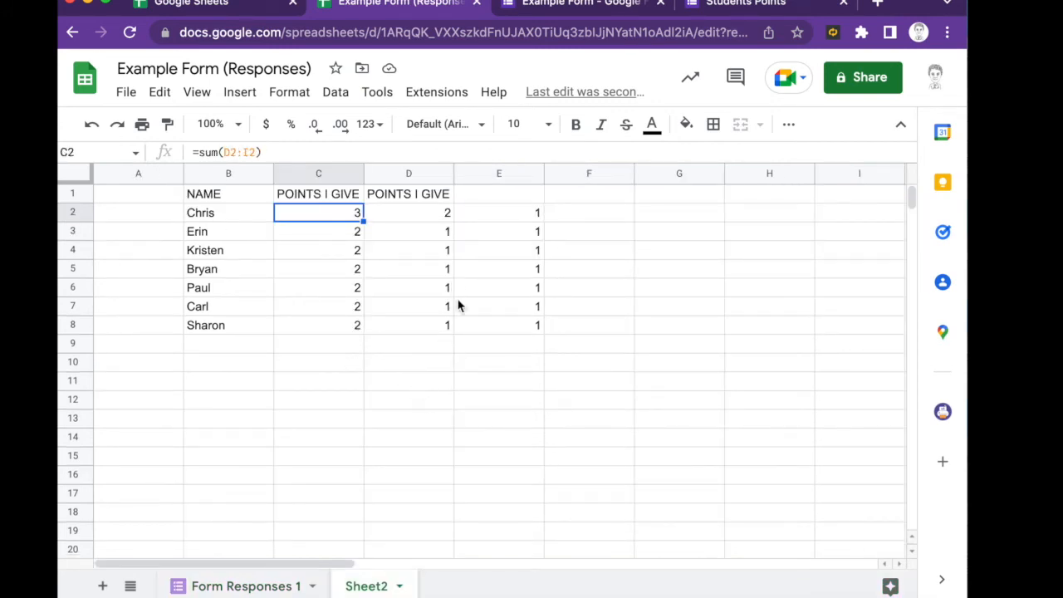
{"action": "left_click", "coordinate": [574, 220]}
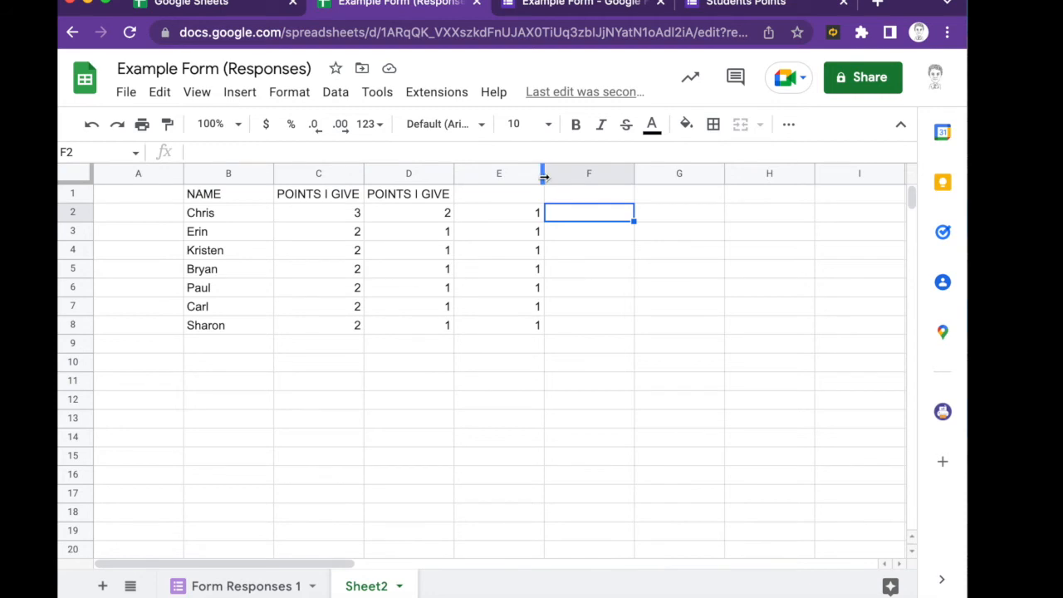
- Narrow column E and enter test points 2, 3, 4, 5, 6, 5, 5 into F2:F8
{"action": "left_click_drag", "start_coordinate": [543, 173], "coordinate": [491, 173]}
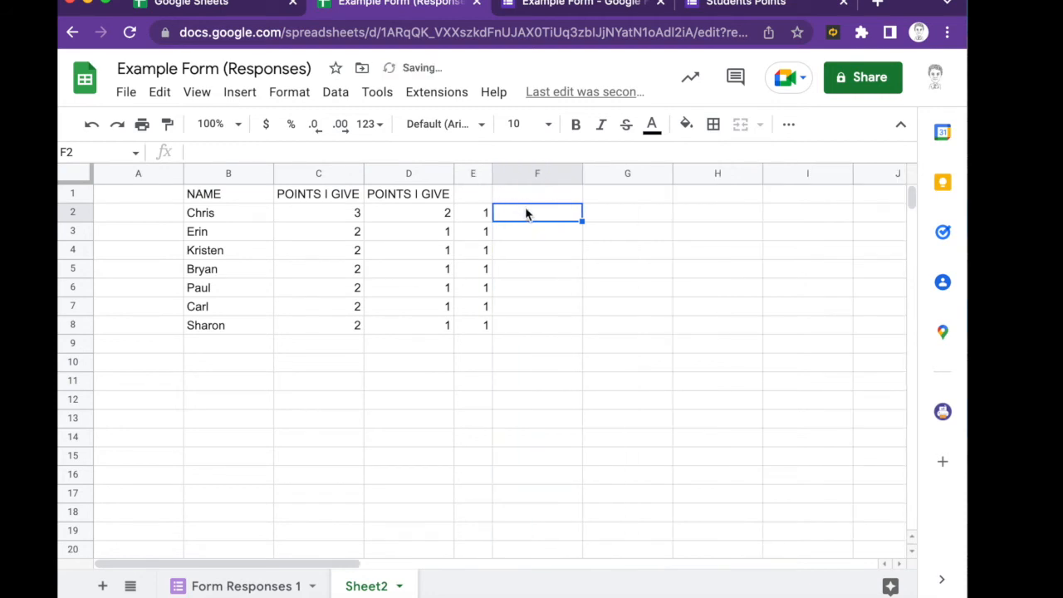
{"action": "type", "text": "2"}
{"action": "key", "text": "Return"}
{"action": "type", "text": "3"}
{"action": "key", "text": "Return"}
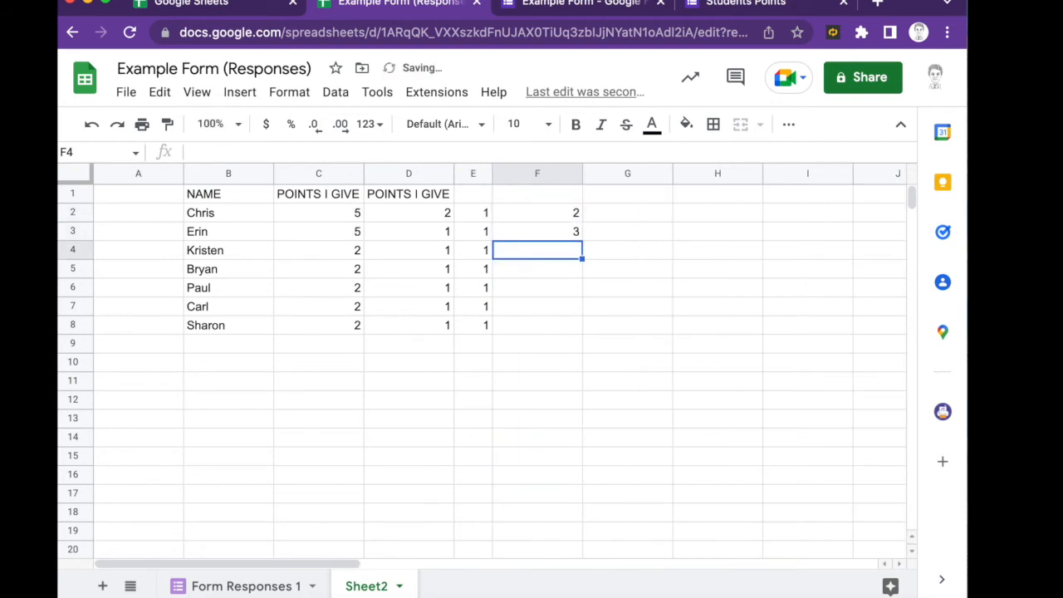
{"action": "type", "text": "4"}
{"action": "key", "text": "Return"}
{"action": "type", "text": "5"}
{"action": "key", "text": "Return"}
{"action": "type", "text": "6"}
{"action": "key", "text": "Return"}
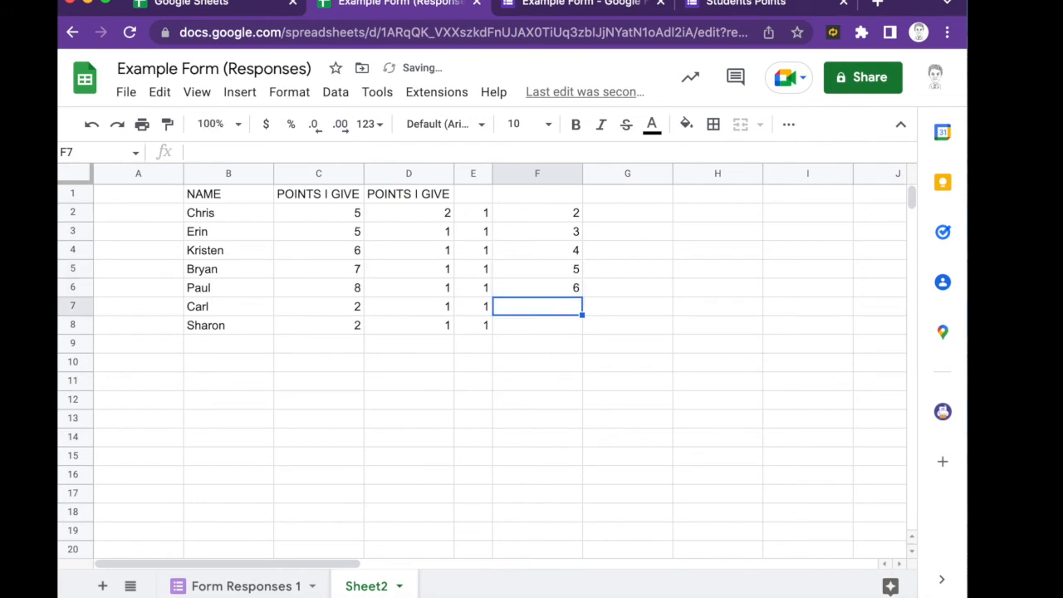
{"action": "type", "text": "5"}
{"action": "key", "text": "Return"}
{"action": "type", "text": "5"}
{"action": "key", "text": "Return"}
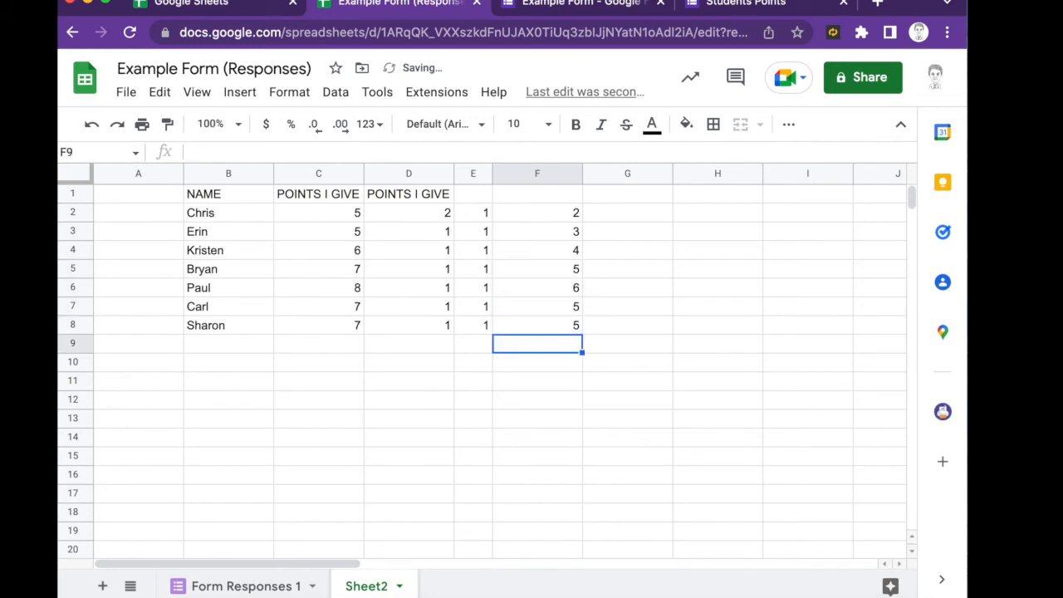
- Bold the student names and Total Points (D3:E9) on Form Responses 1
{"action": "left_click", "coordinate": [245, 585]}
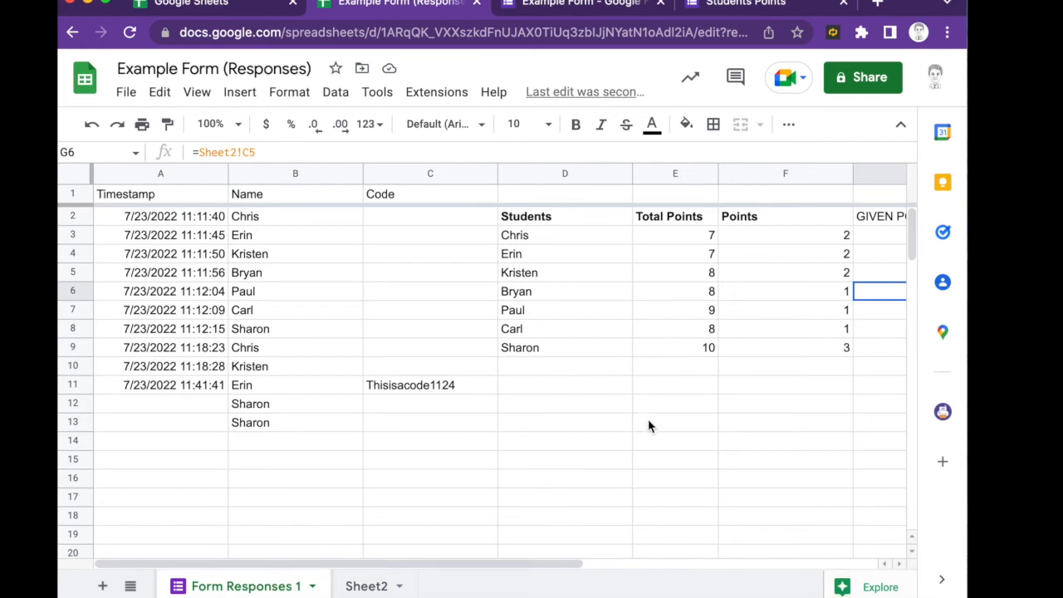
{"action": "left_click", "coordinate": [528, 240]}
{"action": "left_click_drag", "start_coordinate": [529, 240], "coordinate": [674, 347]}
{"action": "key", "text": "super+b"}
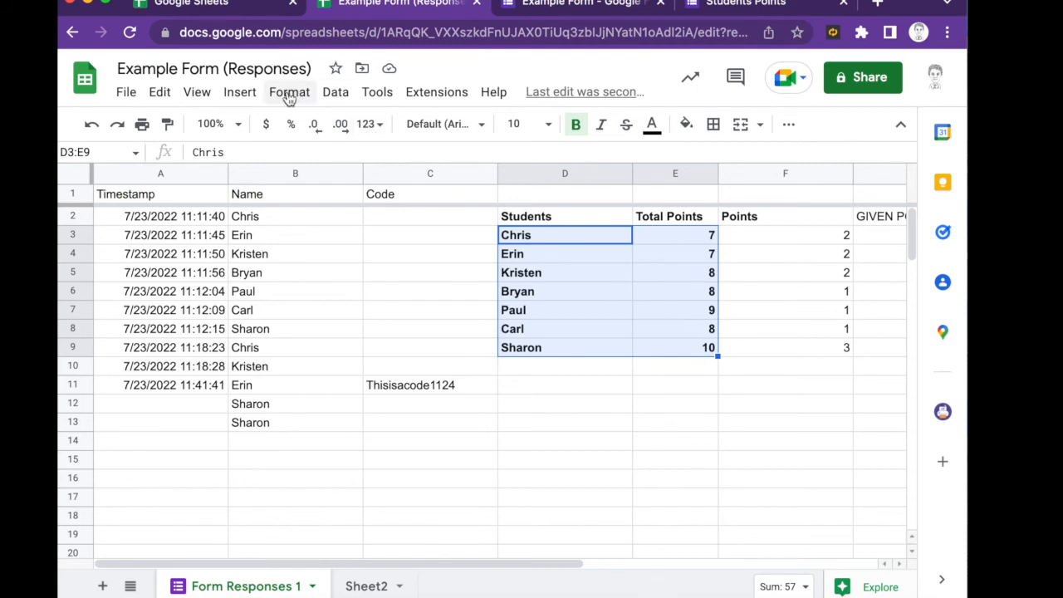
- Insert a gauge chart of the names and totals, titled Total Points vs. Students
{"action": "left_click", "coordinate": [288, 93]}
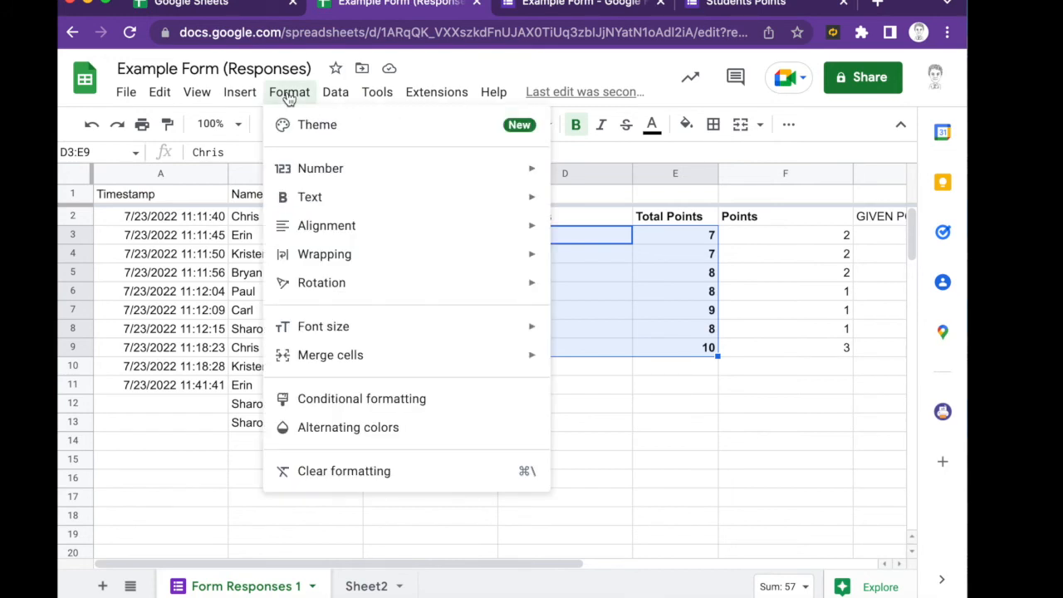
{"action": "mouse_move", "coordinate": [240, 98]}
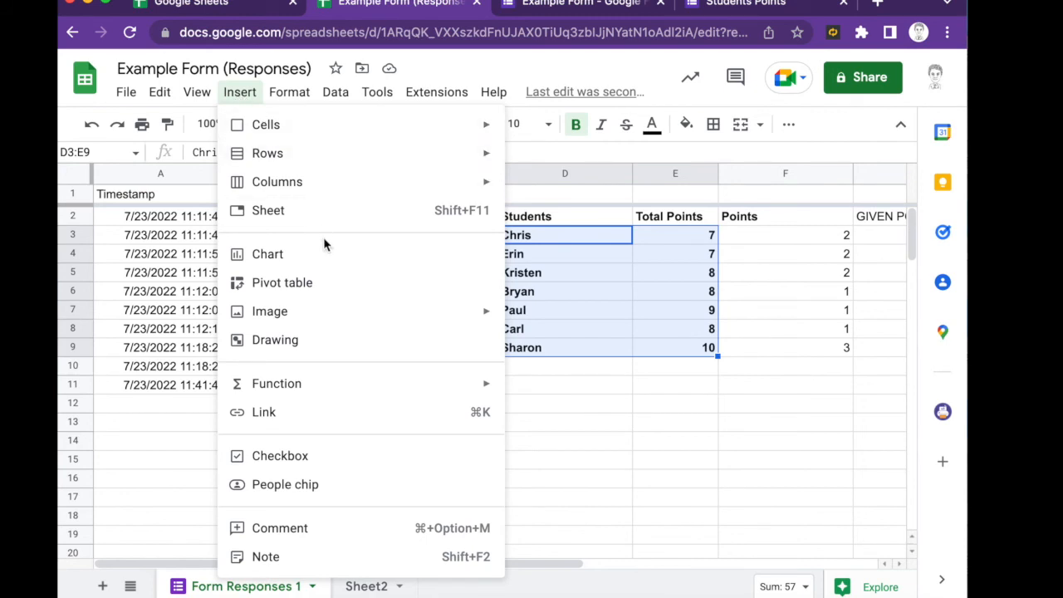
{"action": "left_click", "coordinate": [323, 261]}
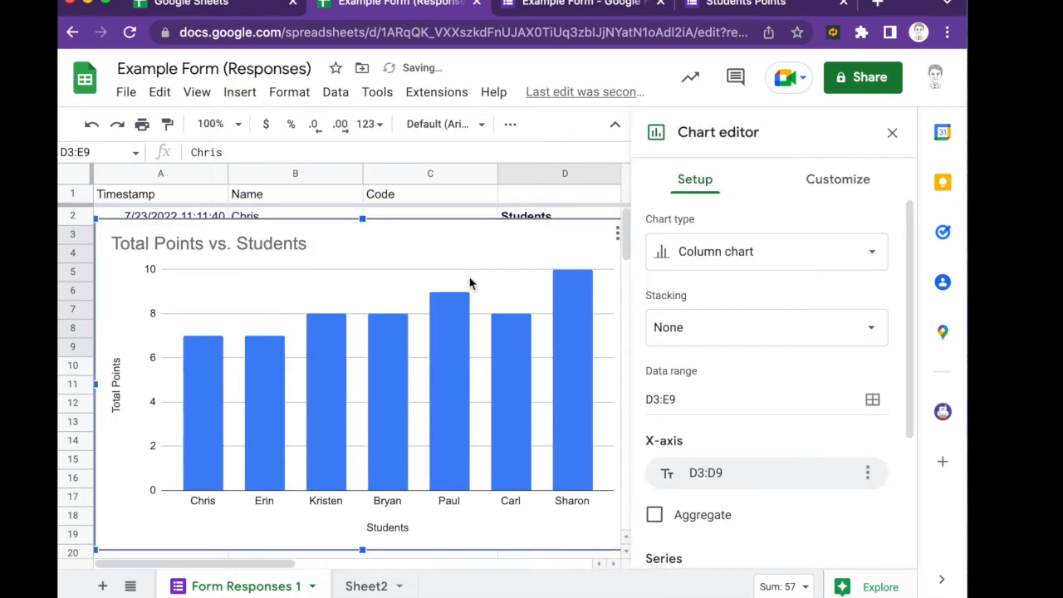
{"action": "left_click", "coordinate": [707, 259]}
{"action": "scroll", "coordinate": [735, 342], "scroll_direction": "down", "scroll_amount": 2}
{"action": "scroll", "coordinate": [735, 343], "scroll_direction": "down", "scroll_amount": 10}
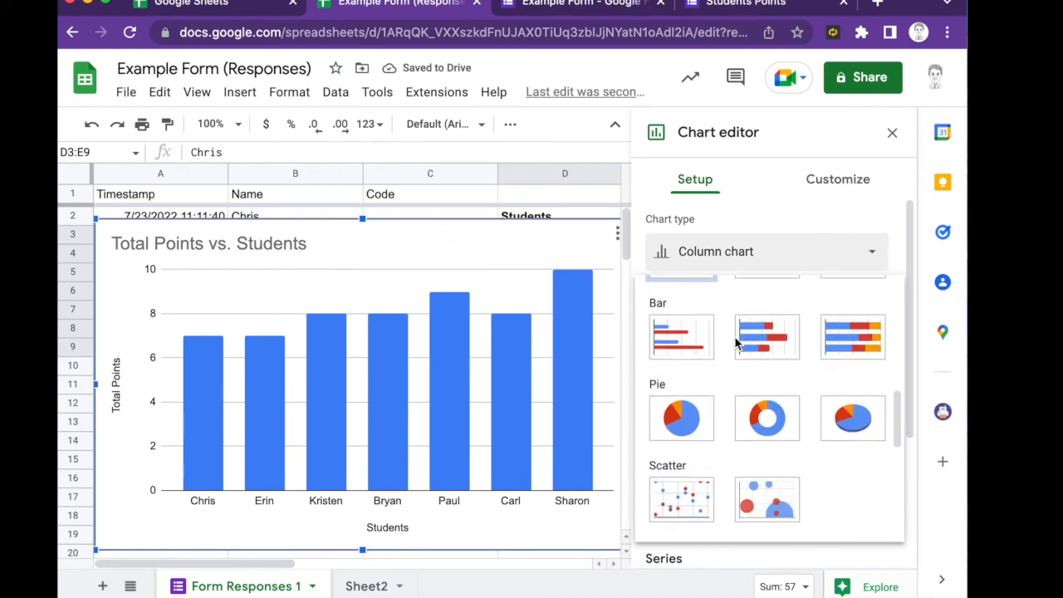
{"action": "left_click", "coordinate": [689, 390]}
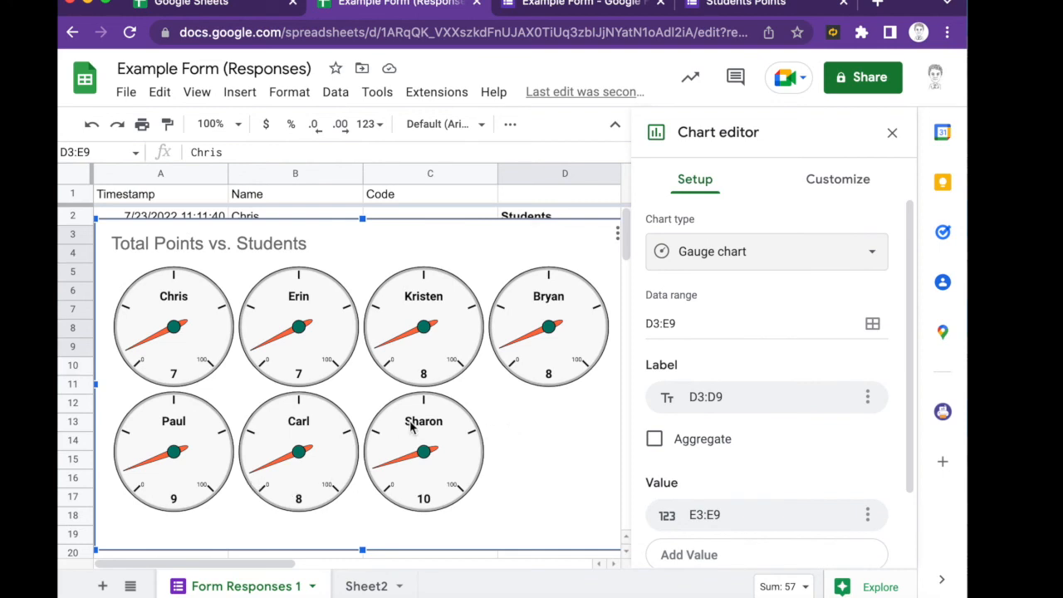
{"action": "left_click", "coordinate": [544, 256]}
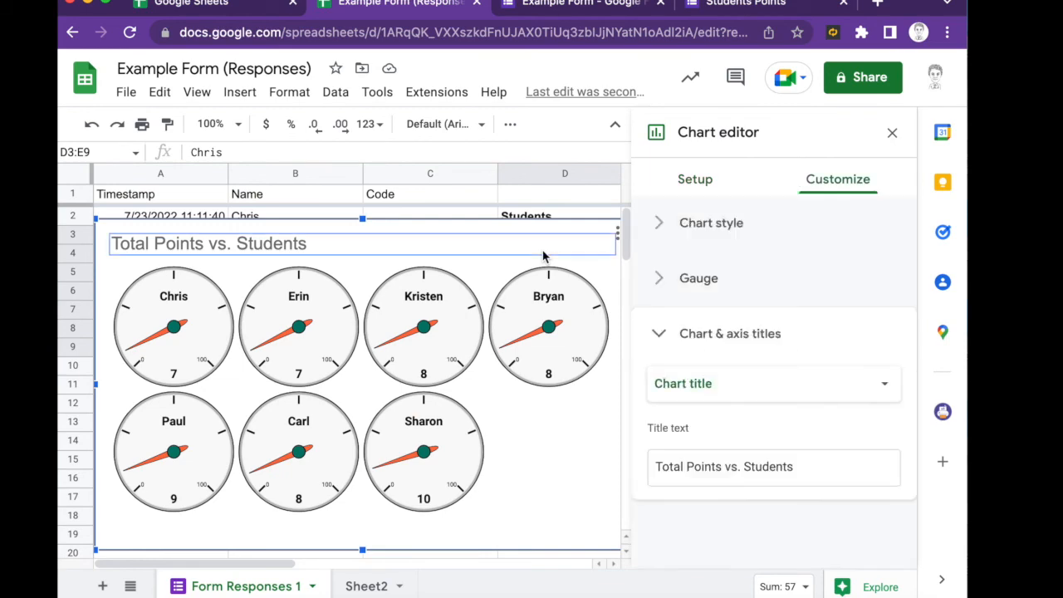
{"action": "left_click", "coordinate": [527, 196]}
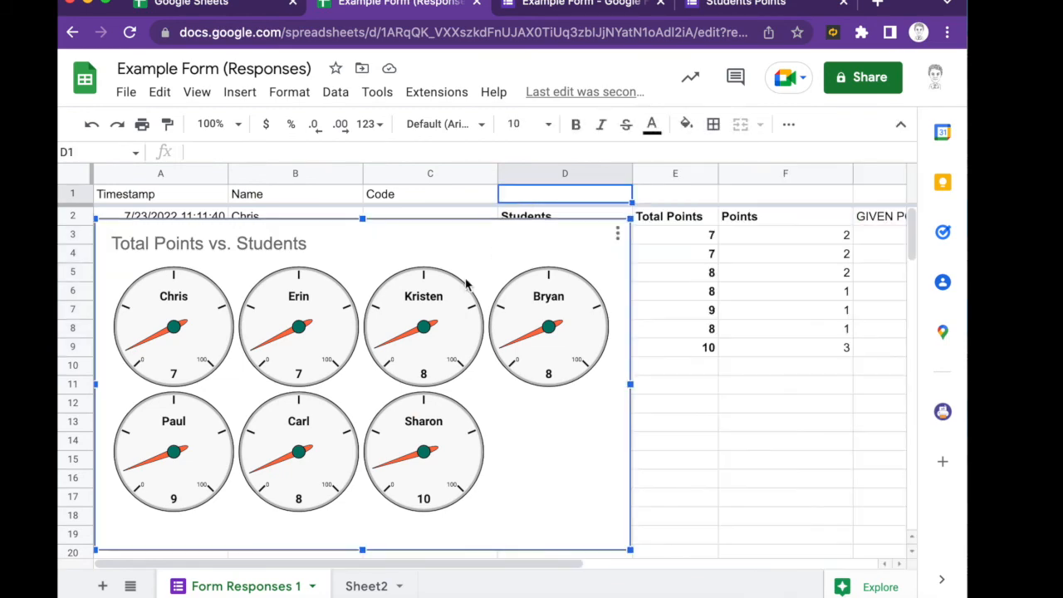
- Drag the gauge chart right into columns F–I, clear of the student names and totals
{"action": "left_click_drag", "start_coordinate": [417, 294], "coordinate": [816, 356]}
{"action": "scroll", "coordinate": [682, 355], "scroll_direction": "down", "scroll_amount": 1}
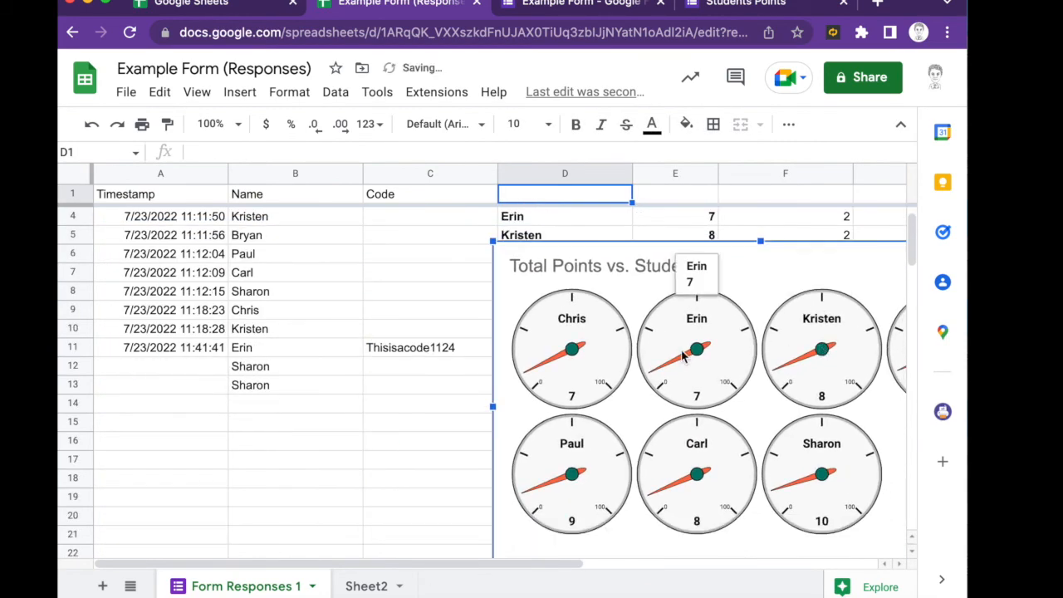
{"action": "scroll", "coordinate": [683, 355], "scroll_direction": "down", "scroll_amount": 1}
{"action": "left_click_drag", "start_coordinate": [554, 339], "coordinate": [866, 313]}
{"action": "left_click_drag", "start_coordinate": [482, 561], "coordinate": [778, 562]}
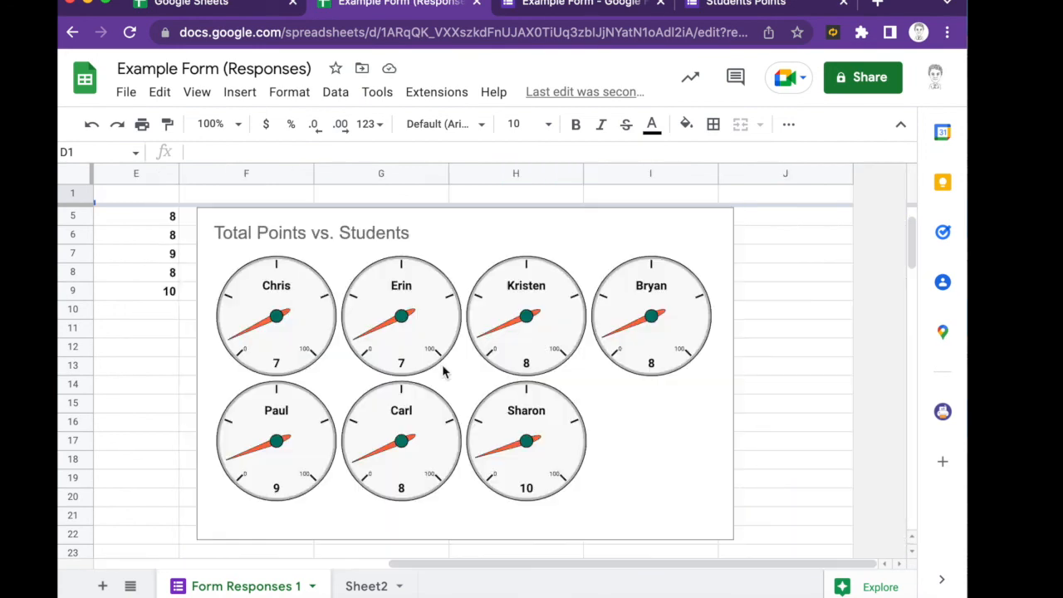
{"action": "left_click", "coordinate": [615, 261]}
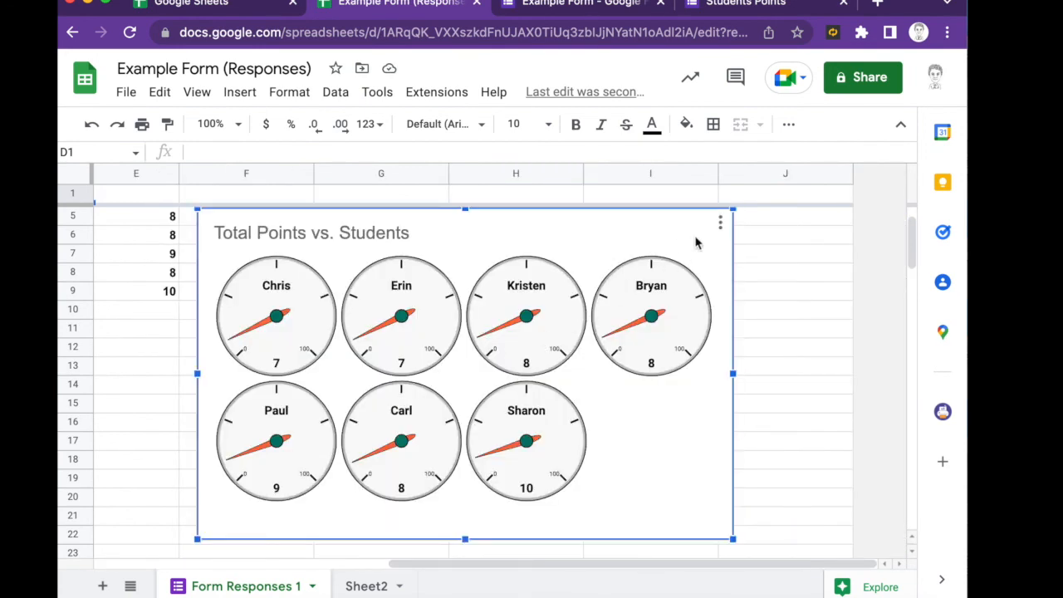
{"action": "left_click", "coordinate": [720, 222]}
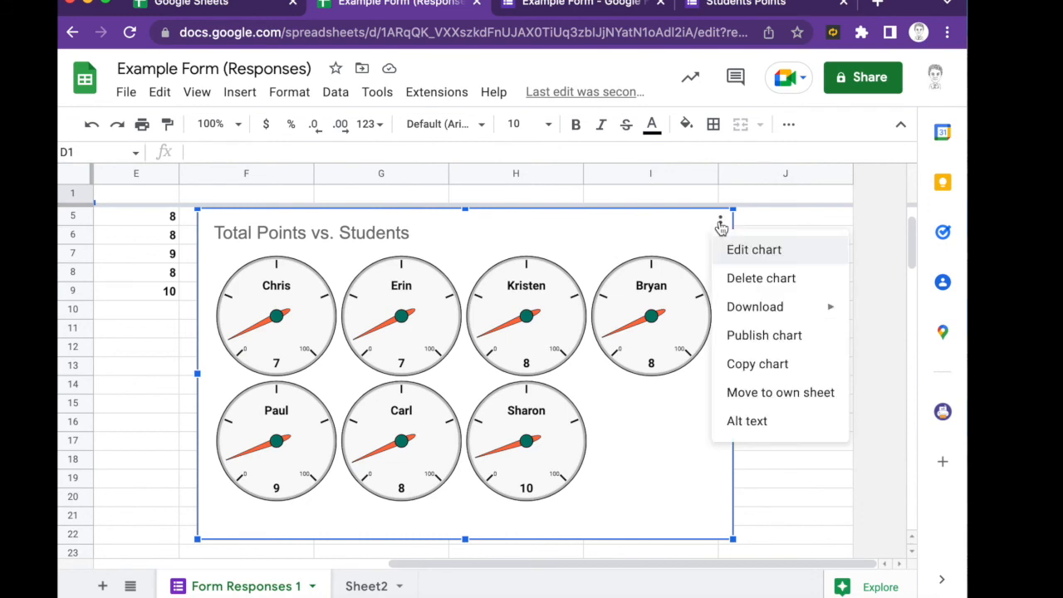
- Publish the gauge chart to the web as interactive embed code, then close the dialog
{"action": "left_click", "coordinate": [750, 334]}
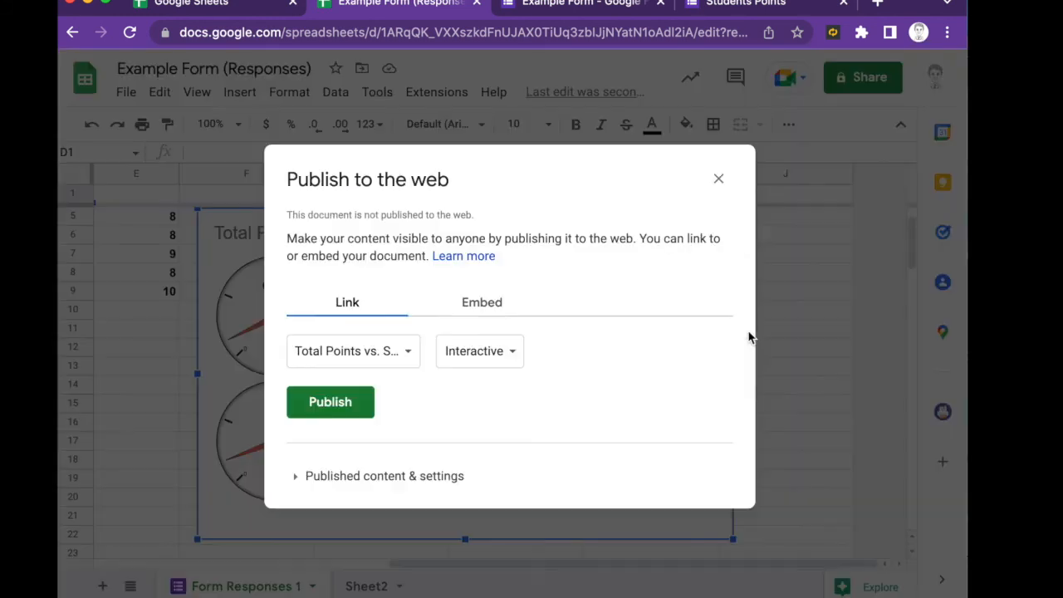
{"action": "left_click", "coordinate": [470, 303]}
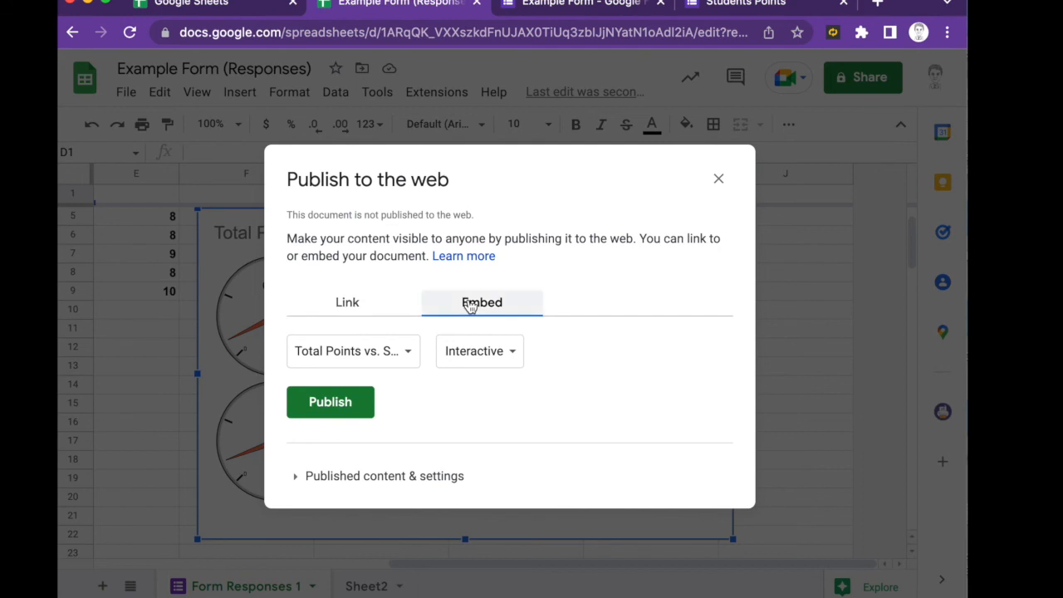
{"action": "left_click", "coordinate": [330, 402]}
{"action": "left_click", "coordinate": [661, 135]}
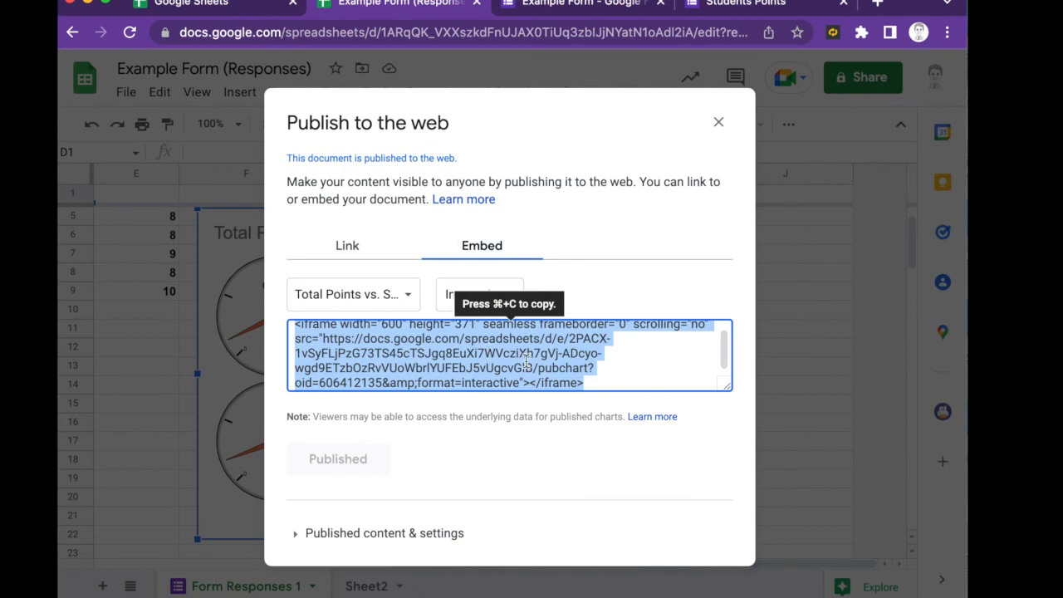
{"action": "scroll", "coordinate": [526, 362], "scroll_direction": "up", "scroll_amount": 1}
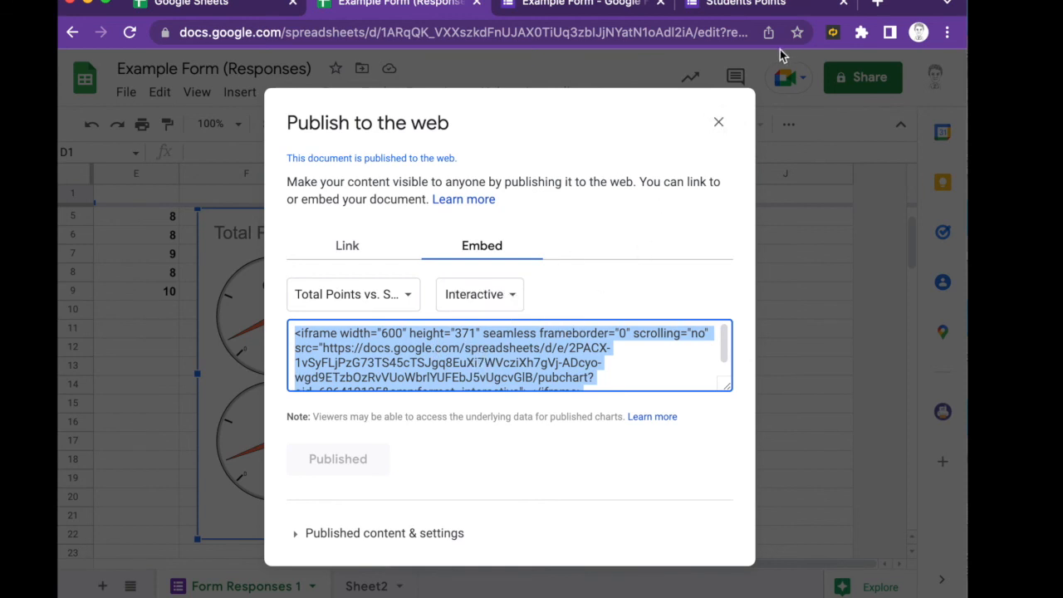
{"action": "left_click", "coordinate": [719, 123]}
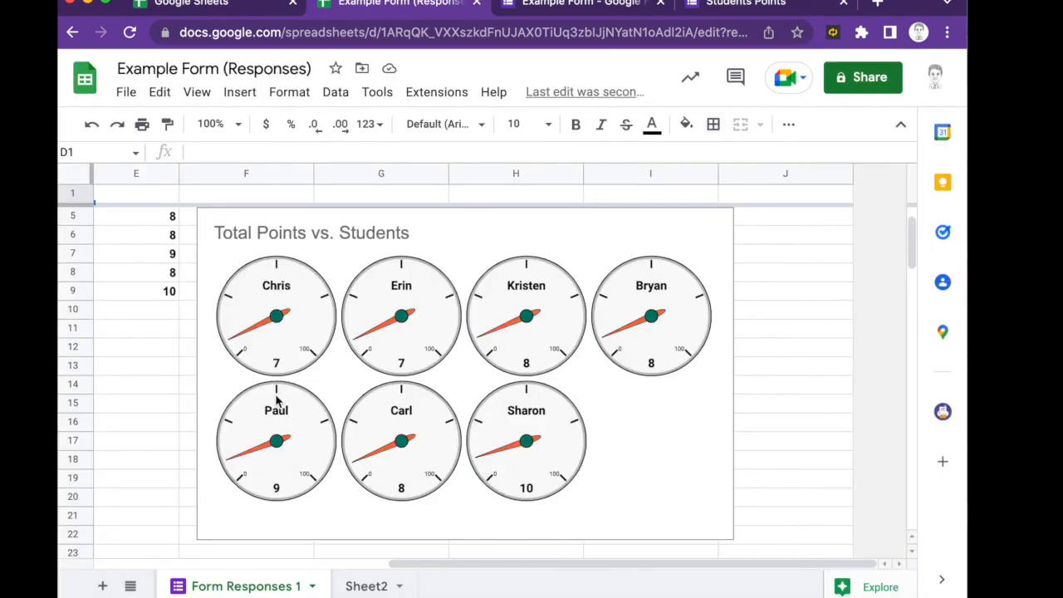
{"action": "scroll", "coordinate": [275, 394], "scroll_direction": "left", "scroll_amount": 5}
{"action": "scroll", "coordinate": [275, 394], "scroll_direction": "up", "scroll_amount": 1}
{"action": "scroll", "coordinate": [275, 394], "scroll_direction": "right", "scroll_amount": 5}
{"action": "scroll", "coordinate": [276, 401], "scroll_direction": "left", "scroll_amount": 2}
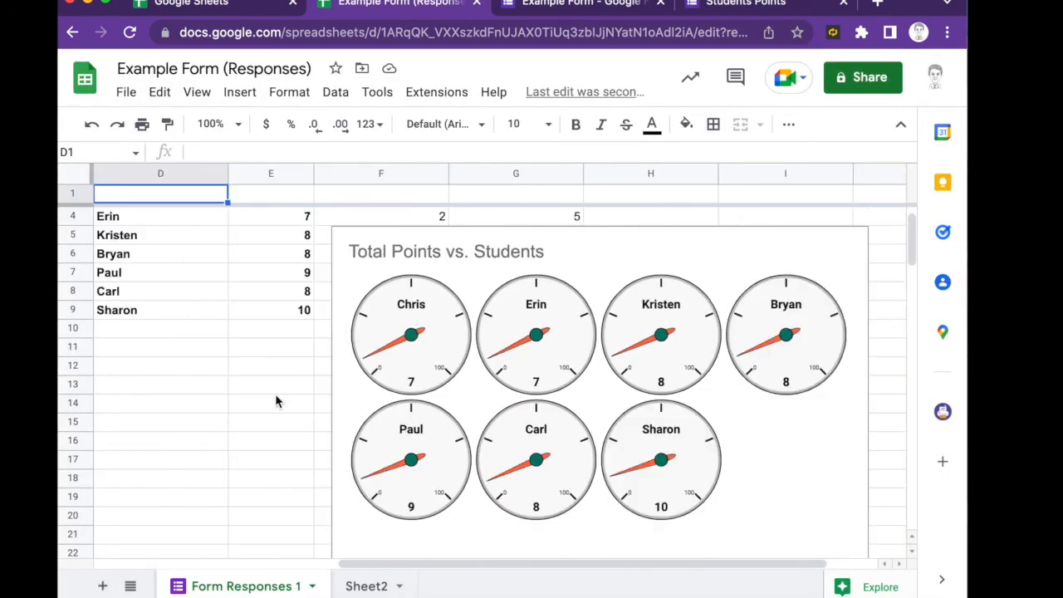